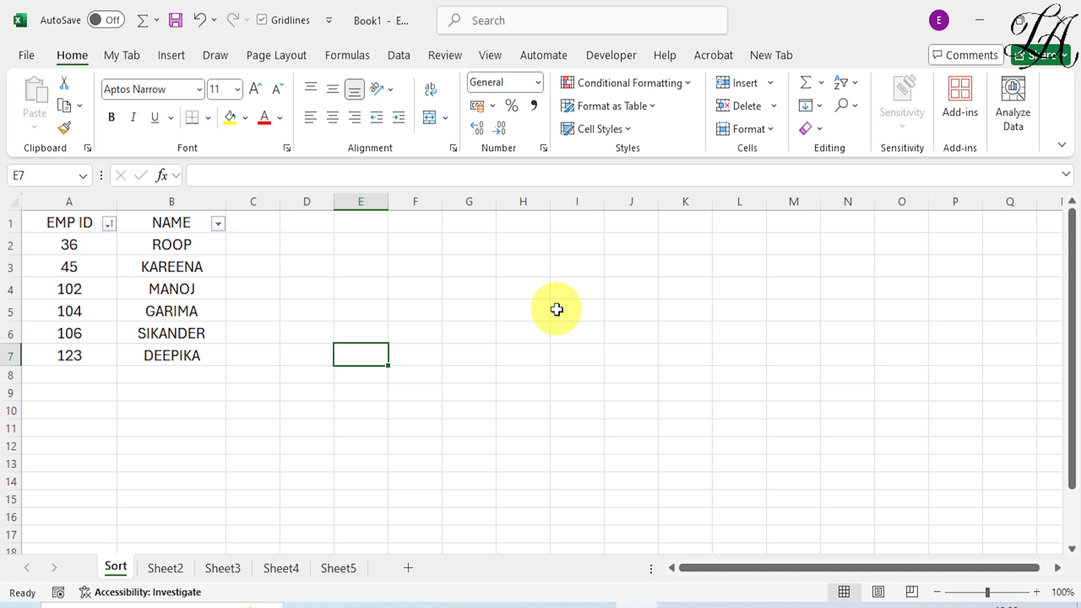
- Sort the employee table by EMP ID from largest to smallest, and sort it back from smallest to largest
{"action": "left_click", "coordinate": [108, 225]}
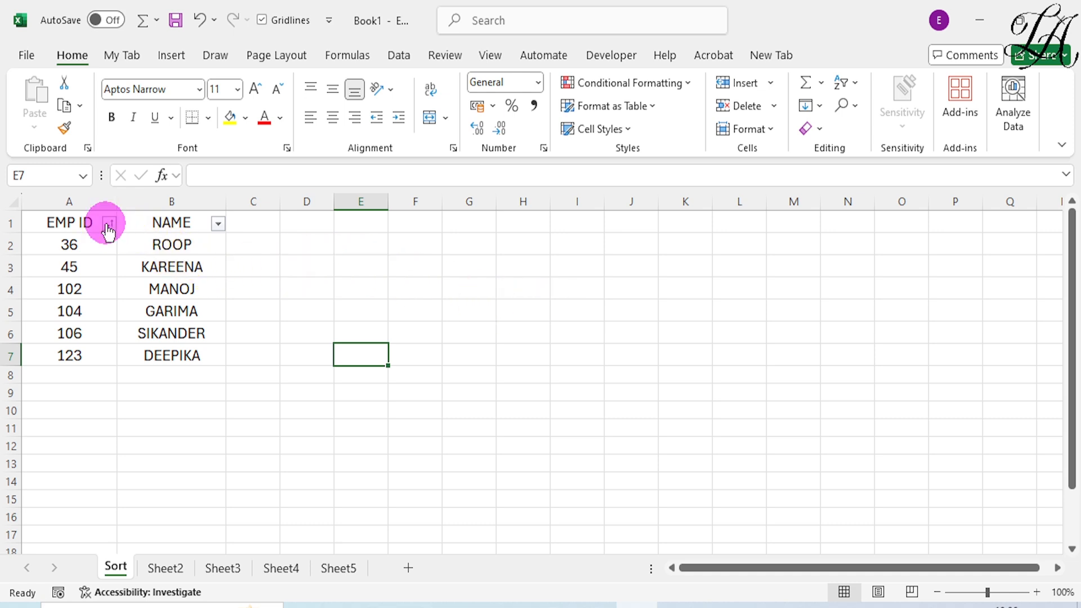
{"action": "left_click", "coordinate": [110, 251]}
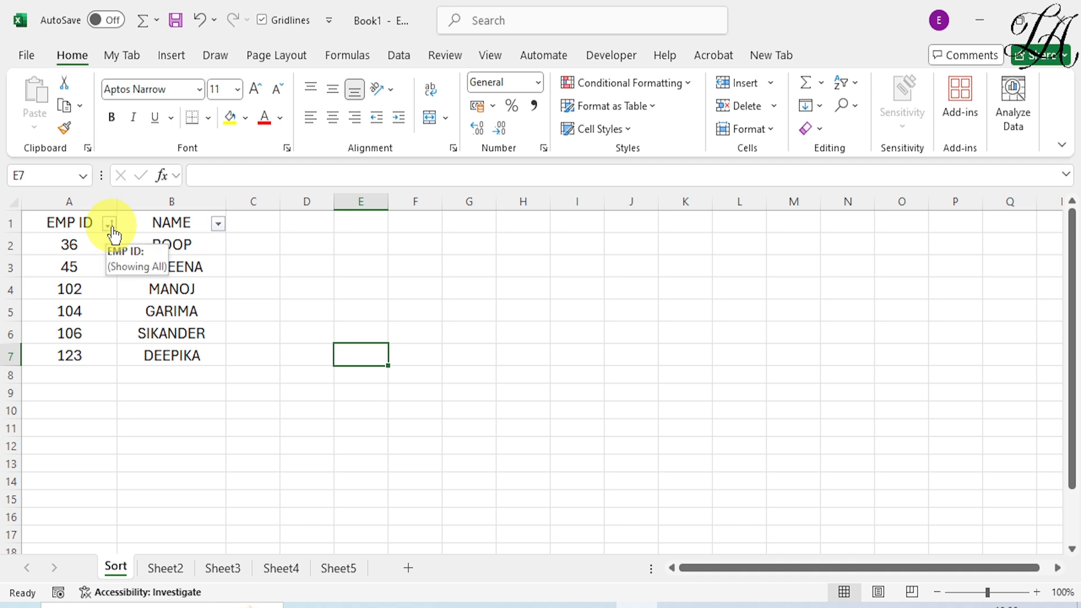
{"action": "left_click", "coordinate": [110, 226]}
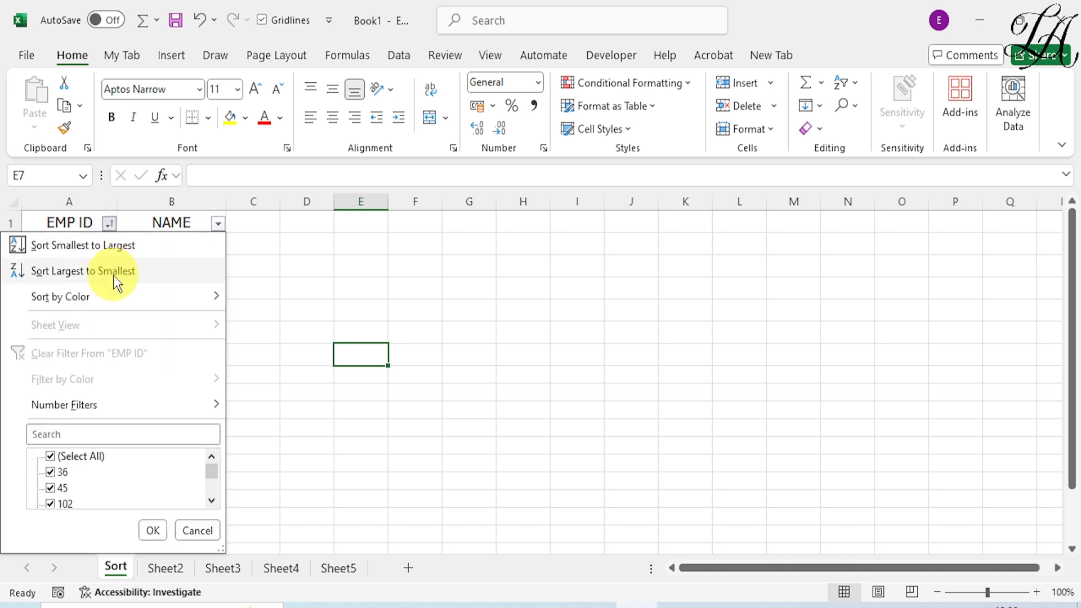
{"action": "left_click", "coordinate": [115, 277]}
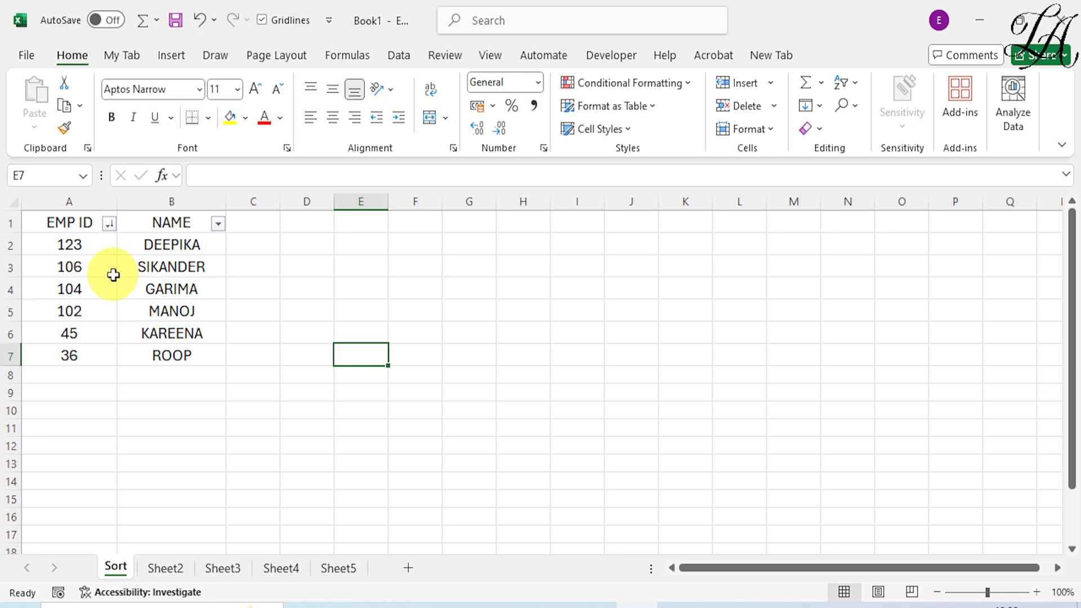
{"action": "left_click", "coordinate": [109, 225]}
{"action": "left_click", "coordinate": [92, 245]}
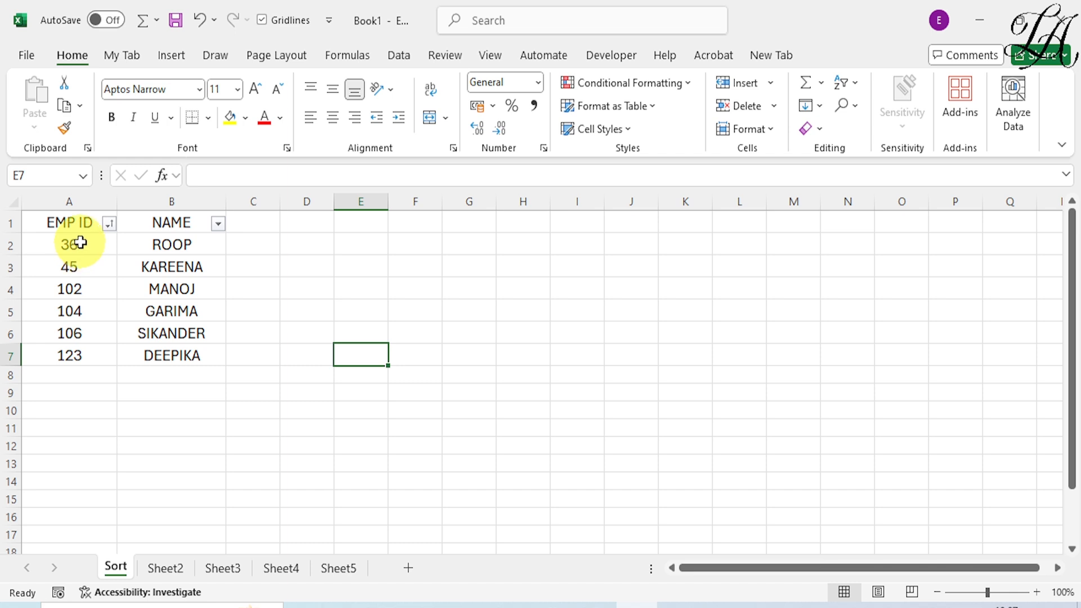
- Select the EMP ID values in A2:A7 and look over the sort options offered for them
{"action": "left_click_drag", "start_coordinate": [79, 246], "coordinate": [80, 365]}
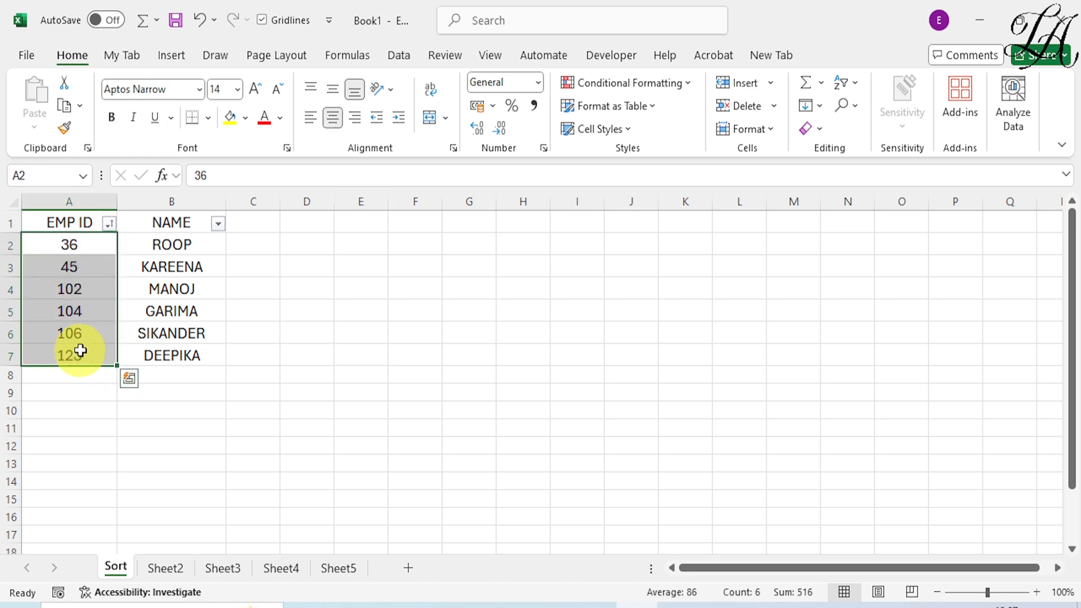
{"action": "right_click", "coordinate": [83, 333]}
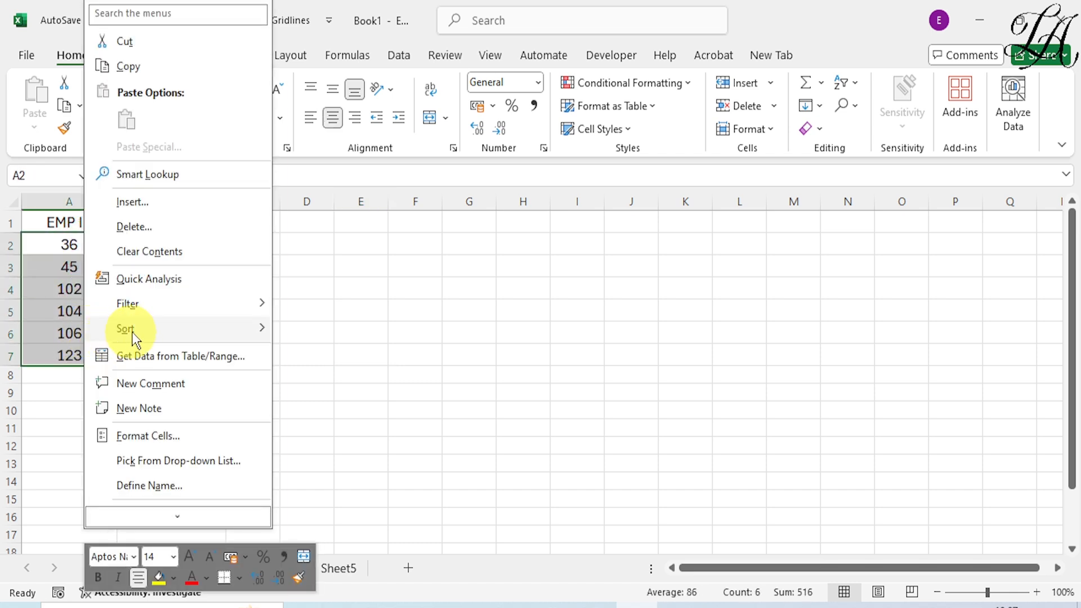
{"action": "mouse_move", "coordinate": [133, 332]}
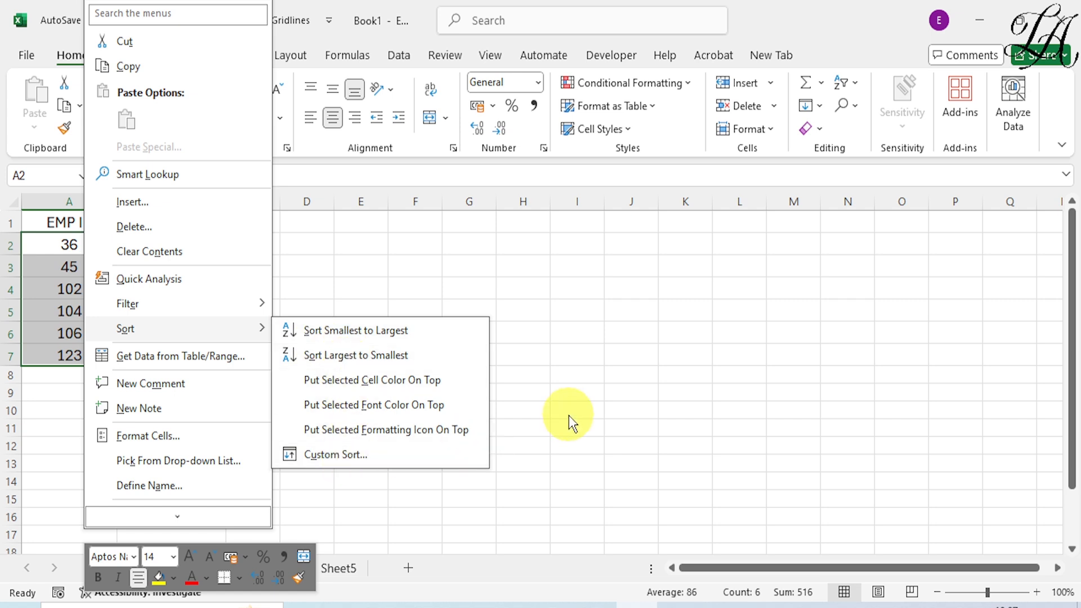
{"action": "key", "text": "Escape"}
{"action": "key", "text": "Escape"}
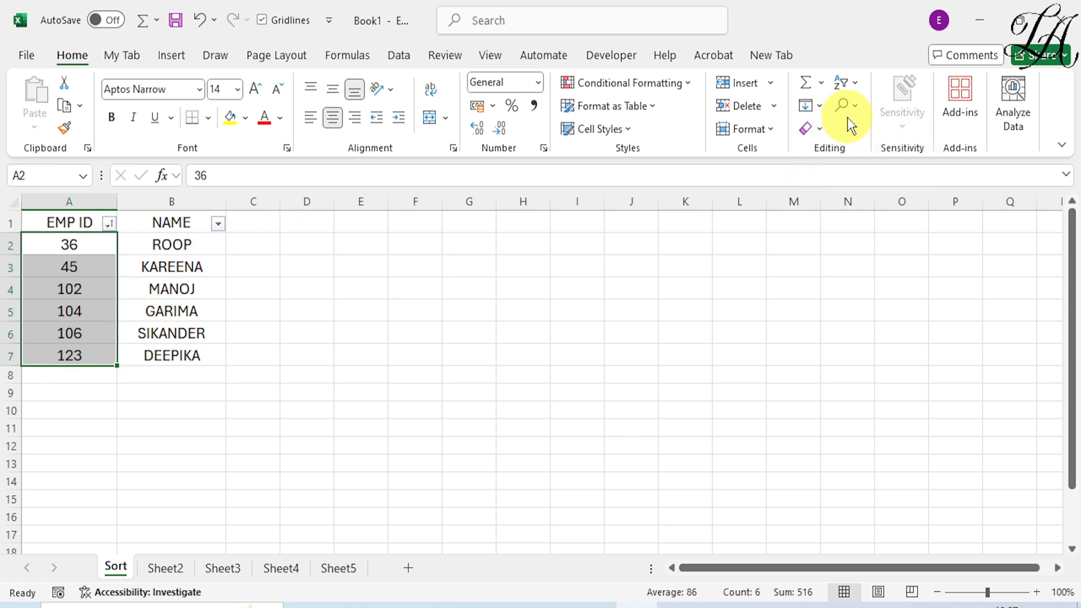
- Custom sort only the selected EMP ID values, without expanding the selection, by EMP ID from largest to smallest
{"action": "left_click", "coordinate": [856, 84]}
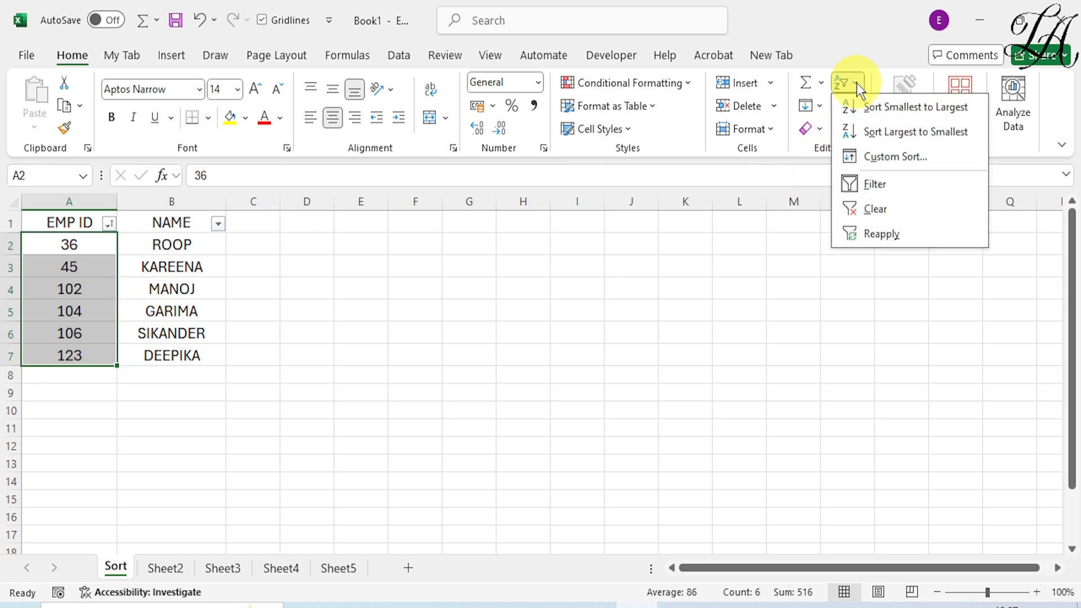
{"action": "left_click", "coordinate": [885, 157]}
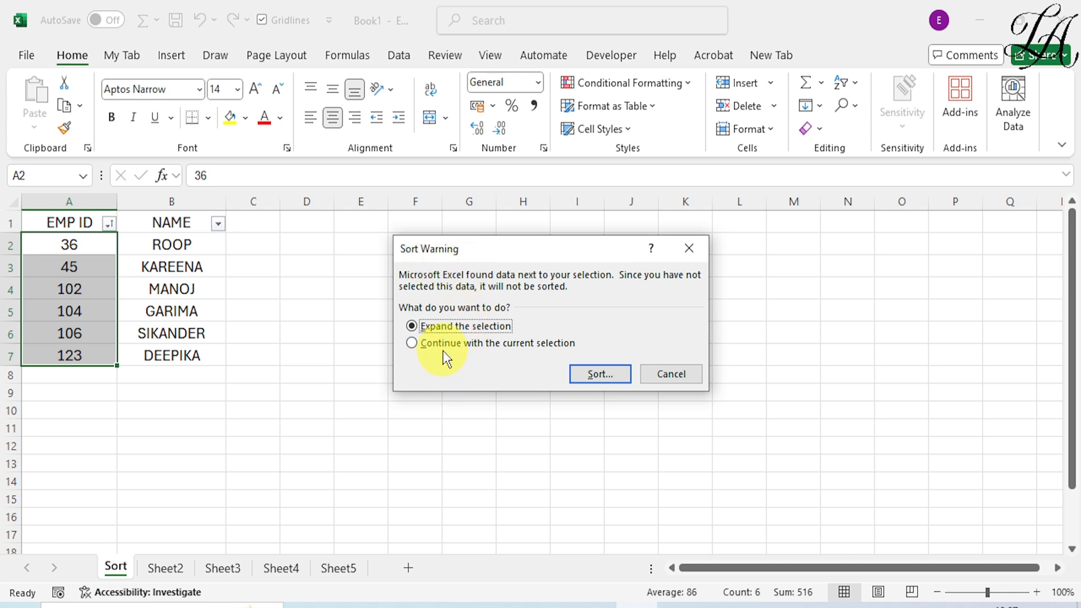
{"action": "left_click", "coordinate": [417, 342]}
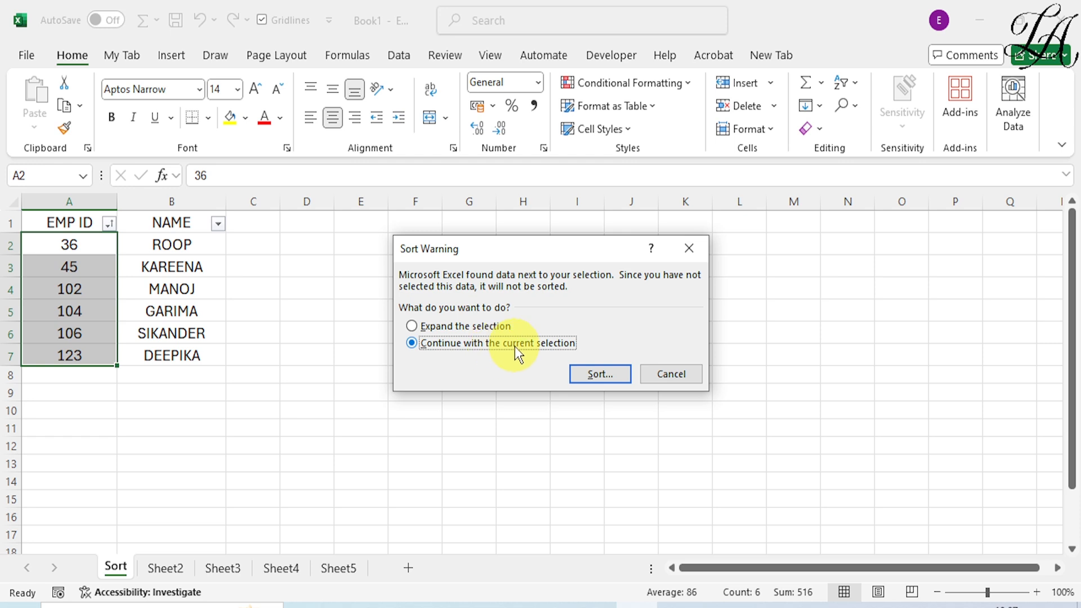
{"action": "left_click", "coordinate": [605, 380]}
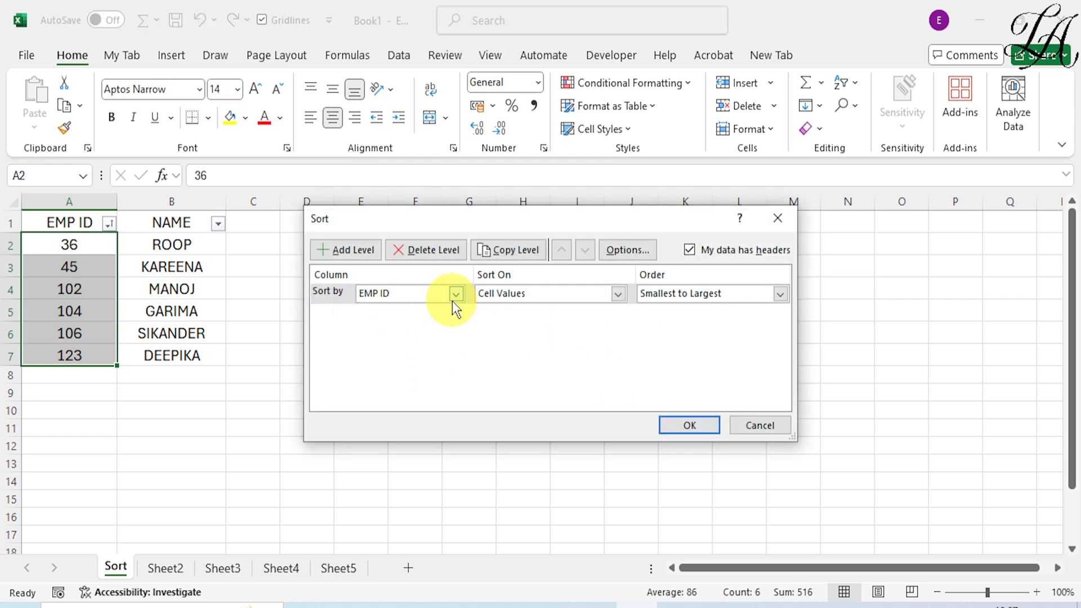
{"action": "left_click", "coordinate": [455, 294]}
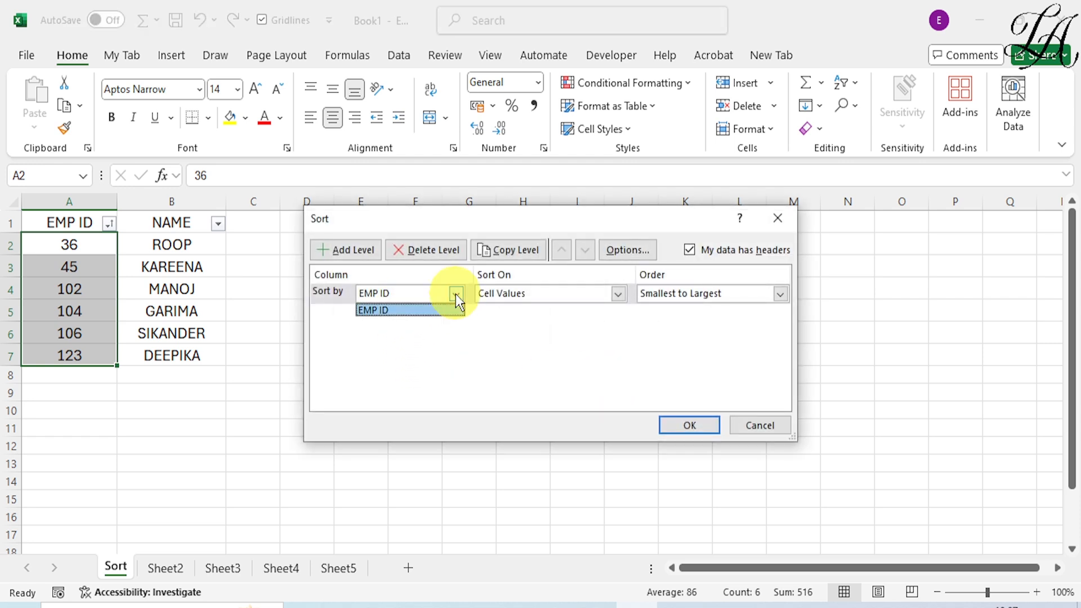
{"action": "left_click", "coordinate": [393, 311]}
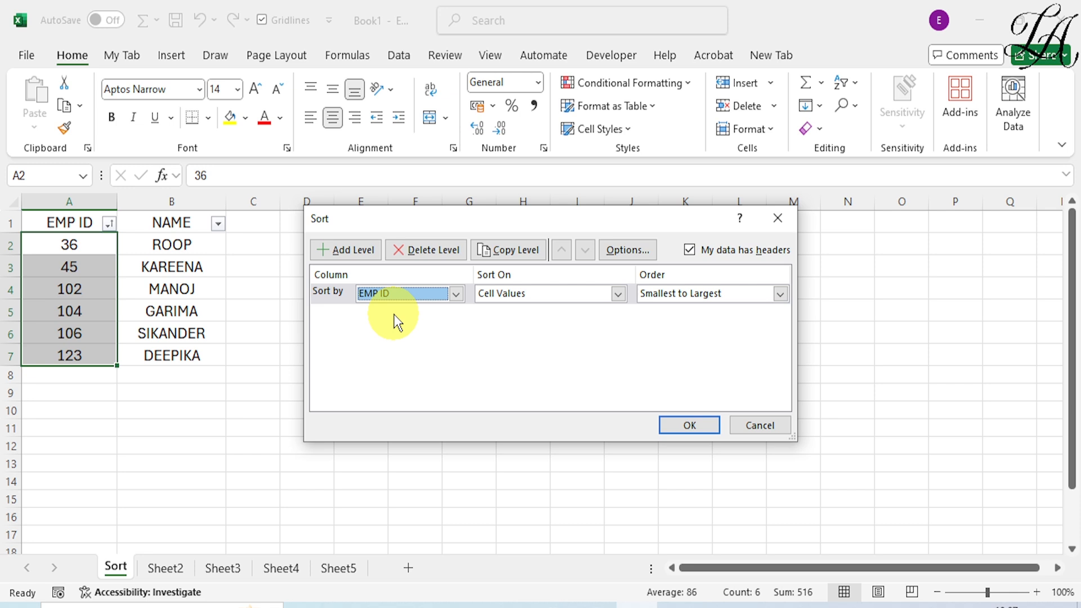
{"action": "left_click", "coordinate": [779, 293]}
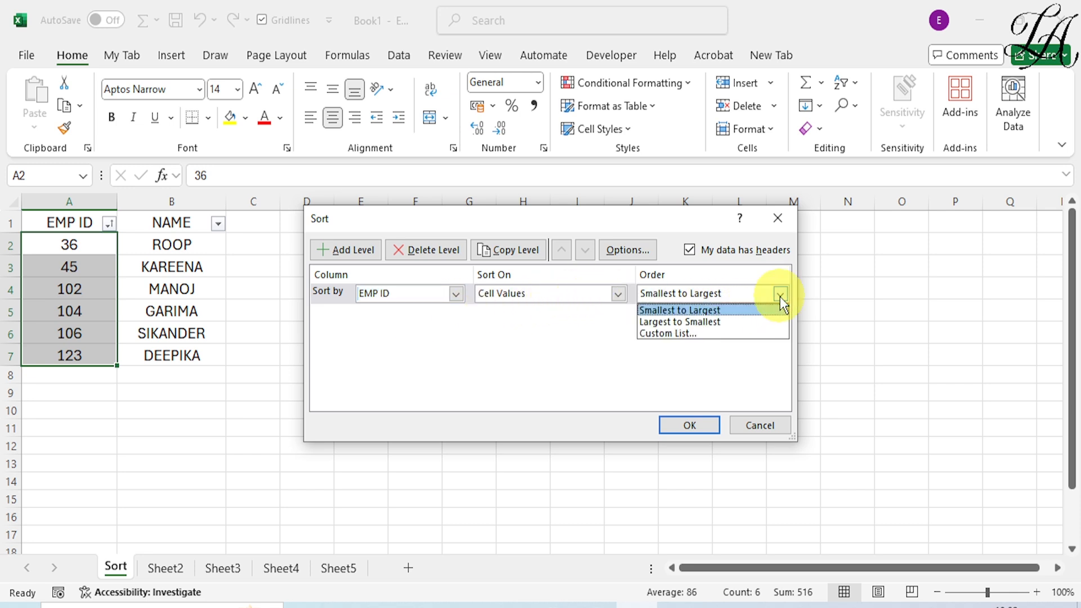
{"action": "left_click", "coordinate": [713, 320]}
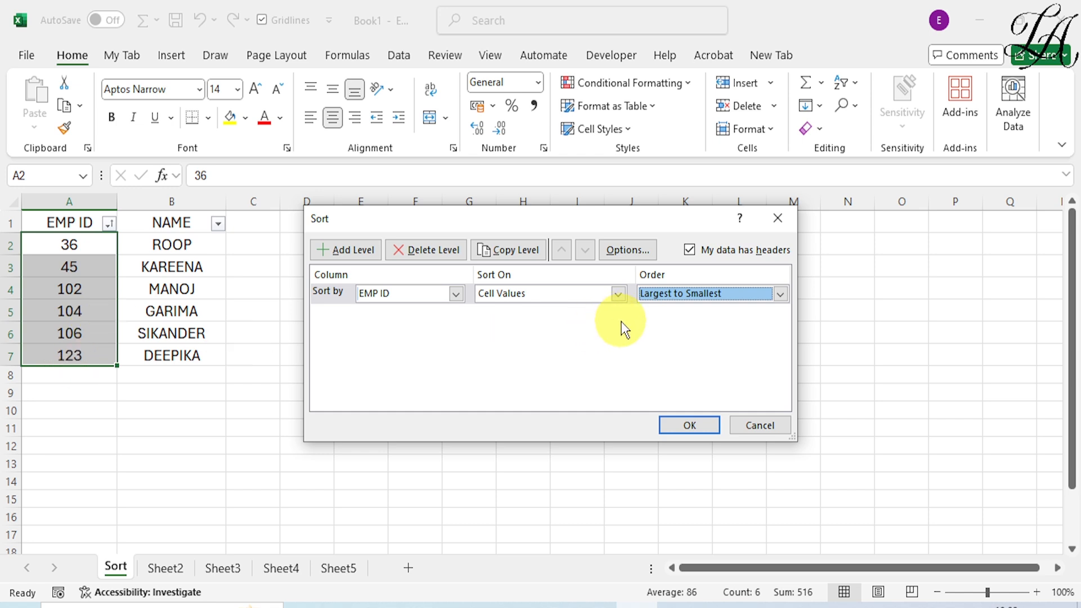
{"action": "left_click", "coordinate": [677, 428]}
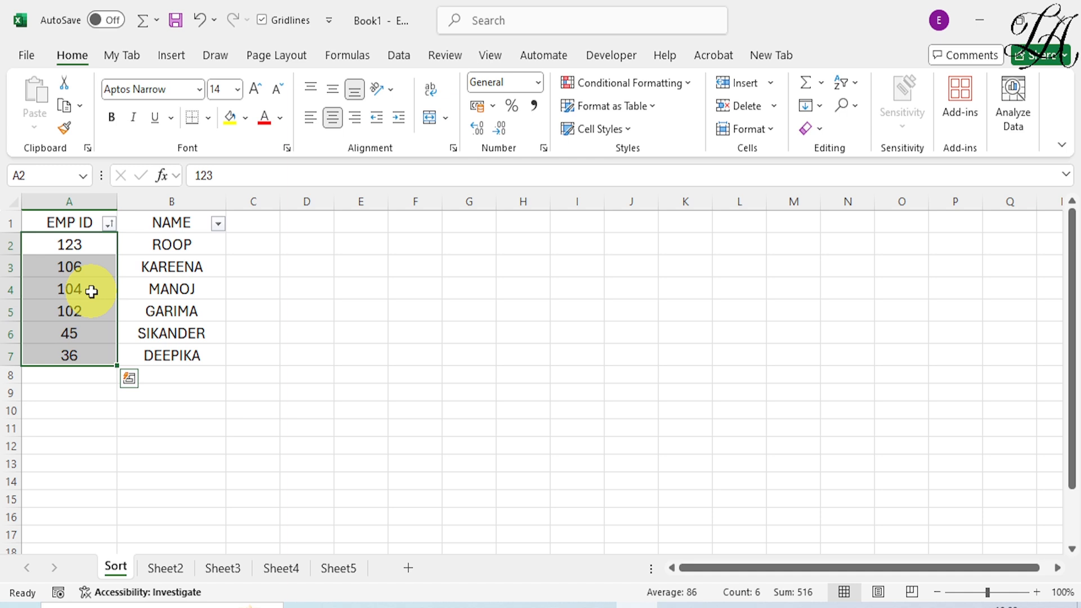
- Switch to Sheet2, show the Office clipboard and clear all its stored items
{"action": "left_click", "coordinate": [165, 569]}
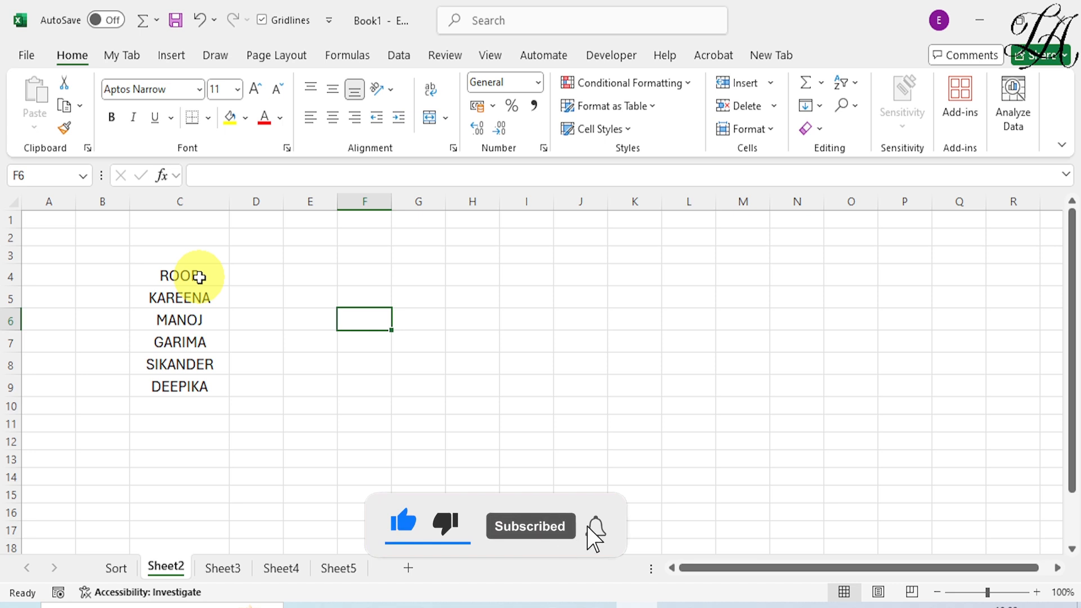
{"action": "left_click", "coordinate": [88, 148]}
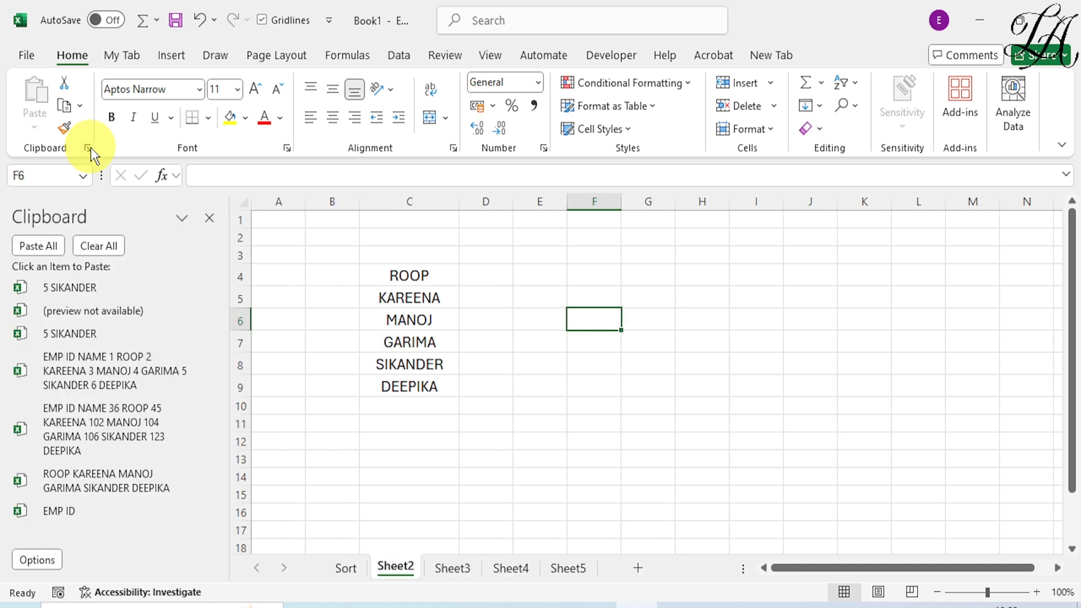
{"action": "left_click", "coordinate": [94, 247]}
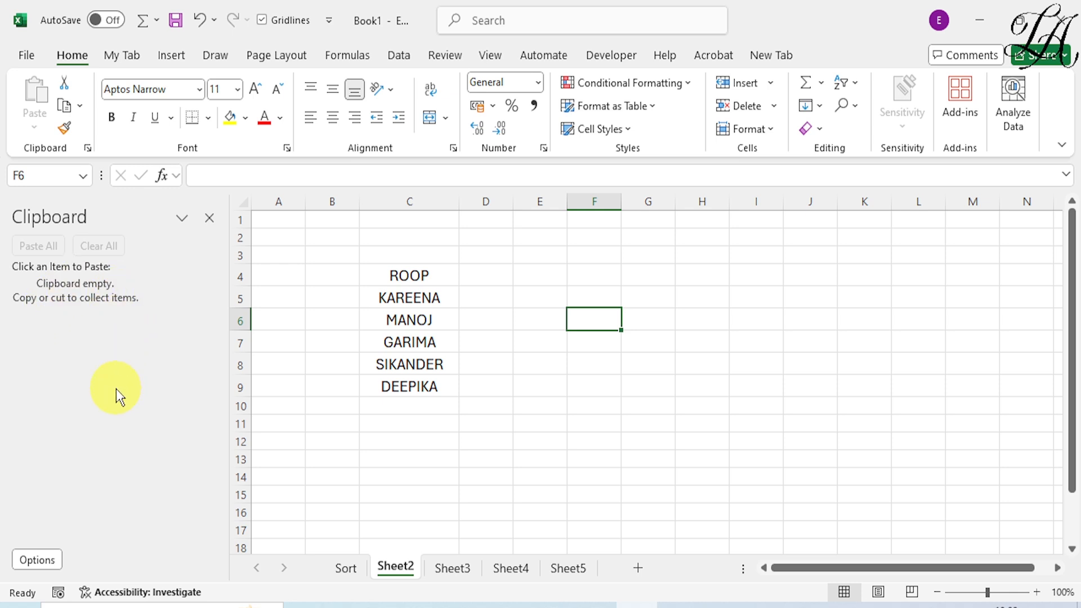
- Copy the names in C4:C9 and paste the collected clipboard item as a multi-line list inside the single cell F4
{"action": "left_click_drag", "start_coordinate": [410, 275], "coordinate": [413, 385]}
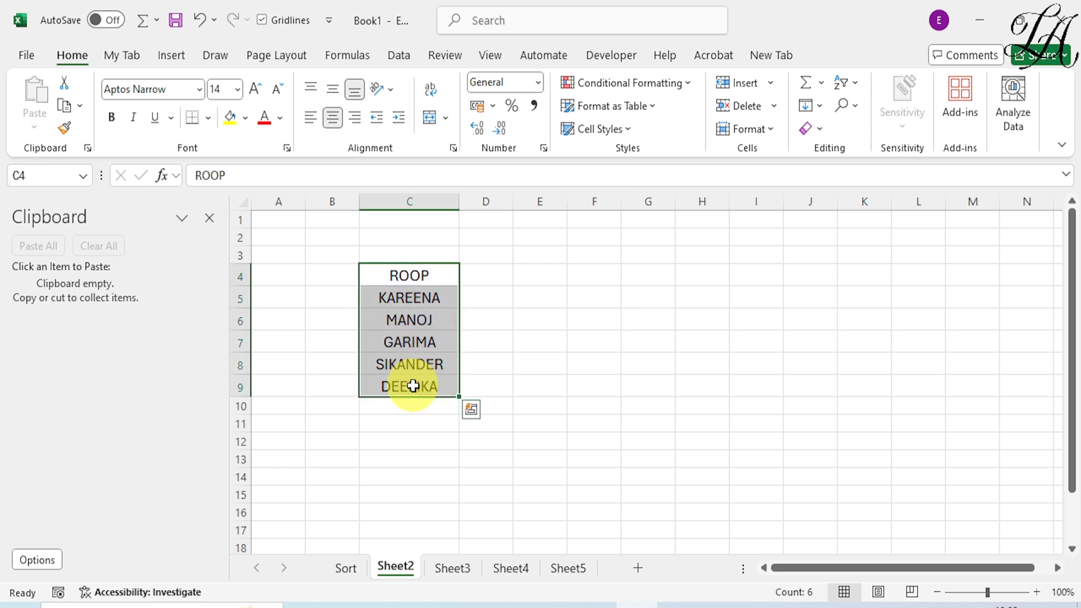
{"action": "key", "text": "ctrl+c"}
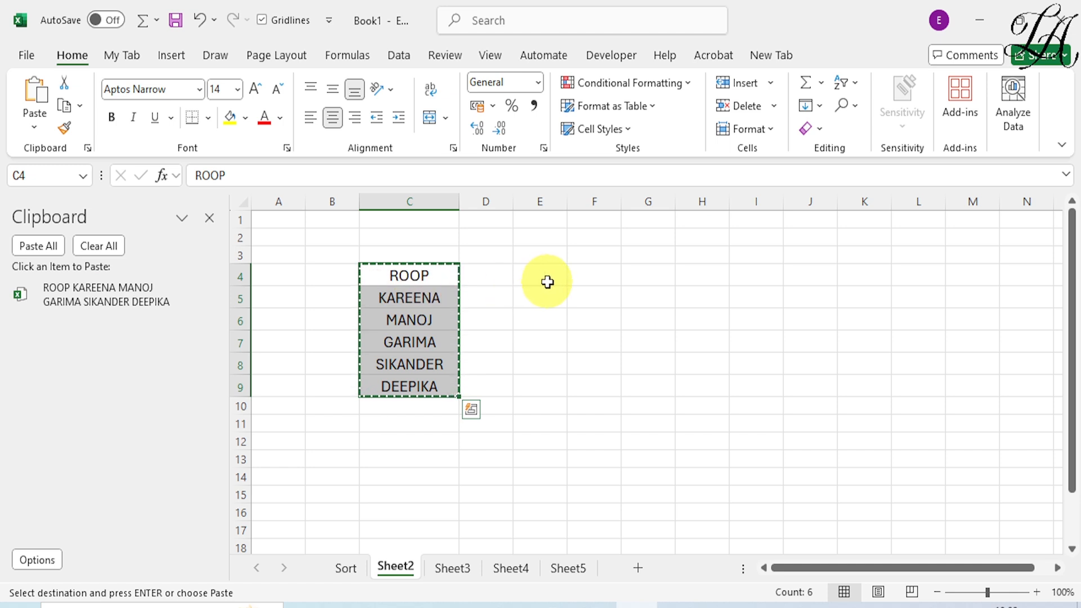
{"action": "left_click", "coordinate": [602, 275]}
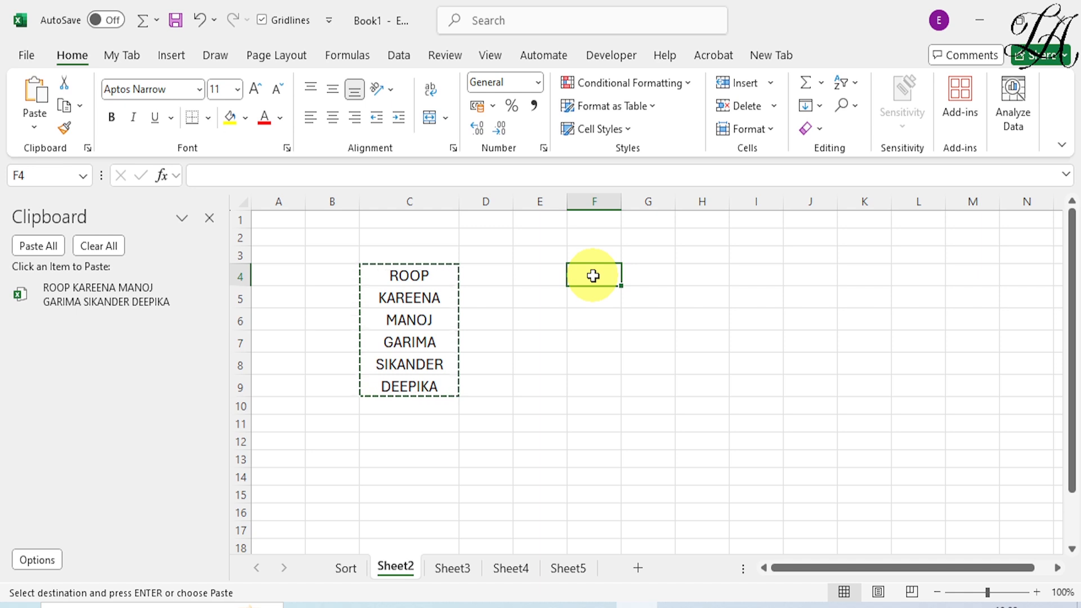
{"action": "double_click", "coordinate": [592, 275]}
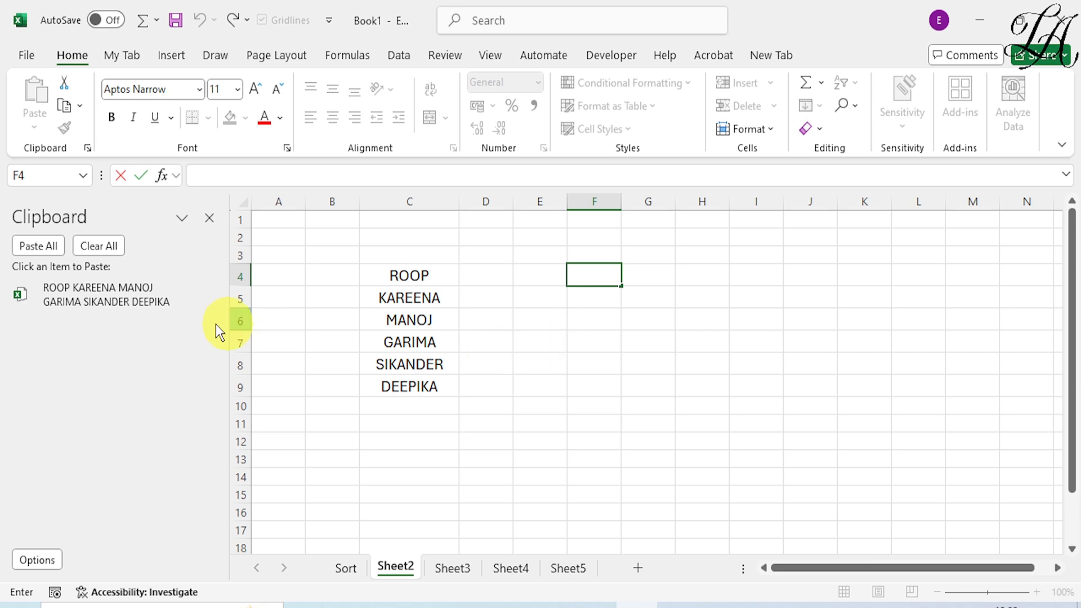
{"action": "right_click", "coordinate": [93, 298]}
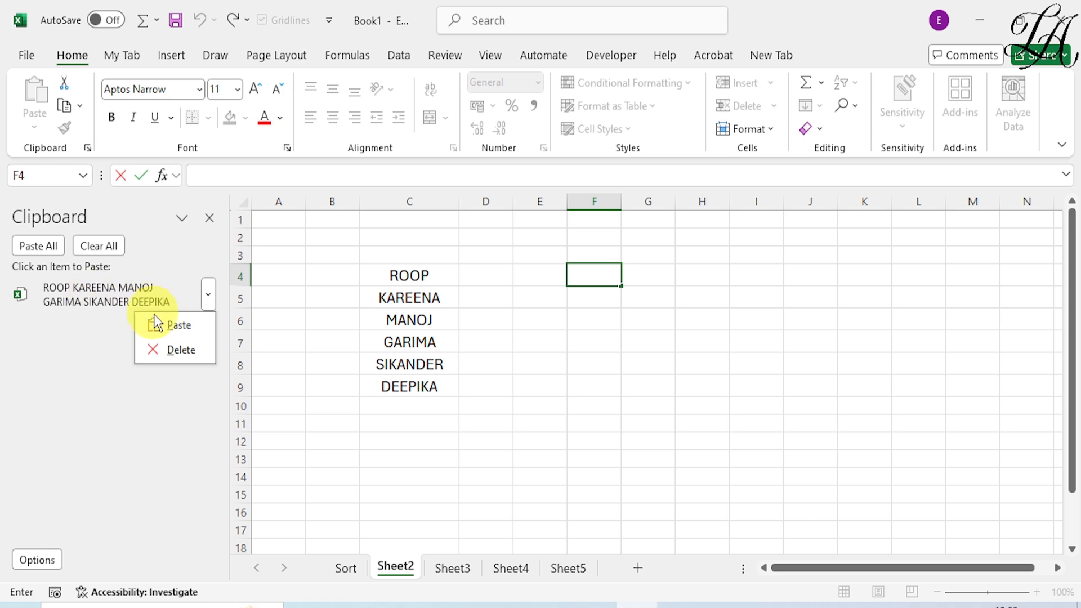
{"action": "left_click", "coordinate": [174, 326]}
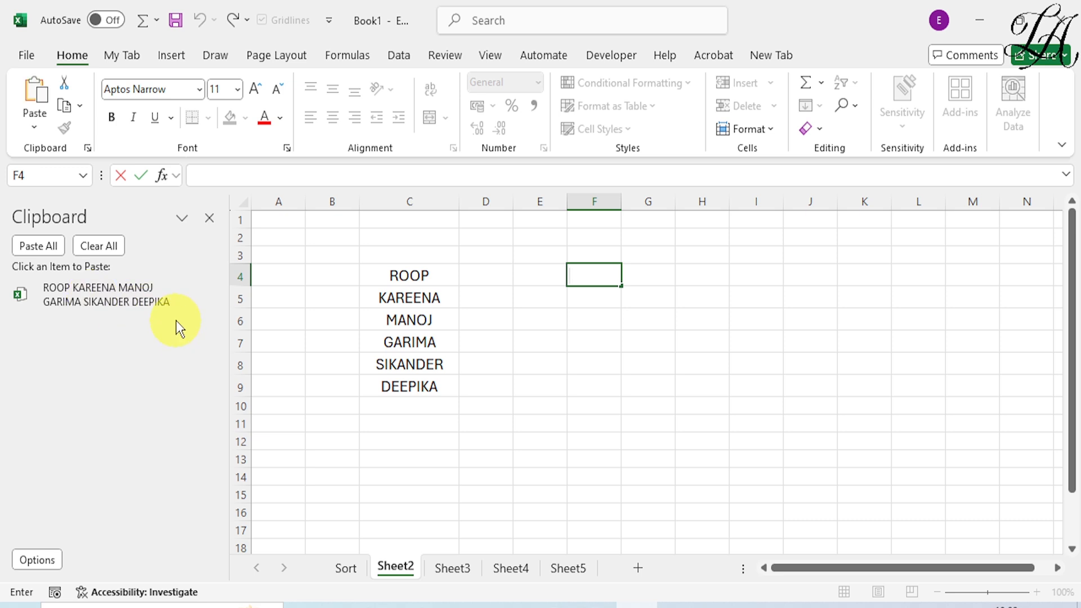
{"action": "right_click", "coordinate": [177, 292]}
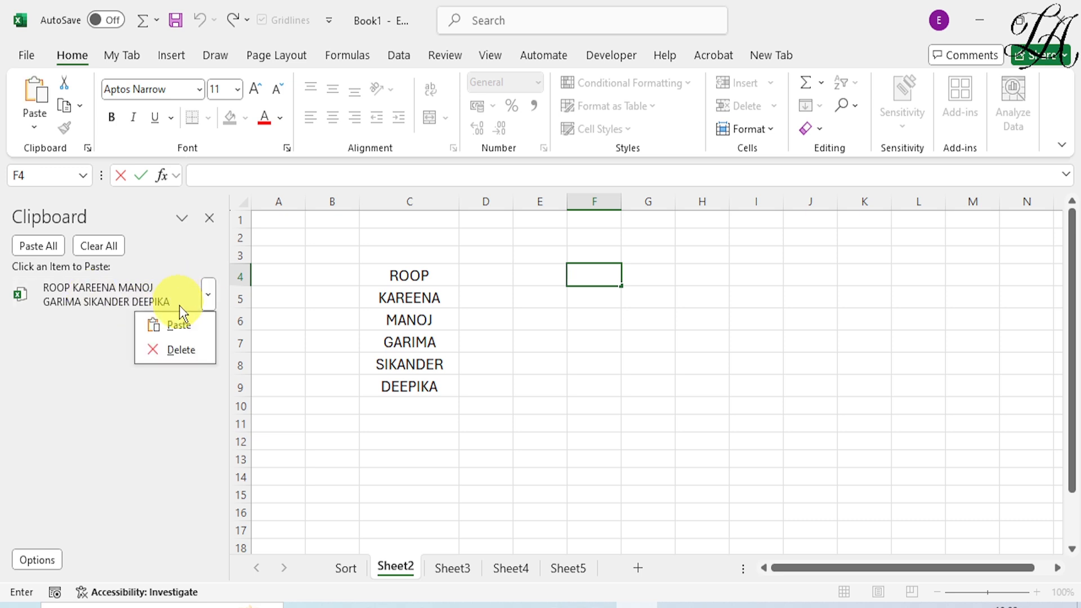
{"action": "left_click", "coordinate": [187, 325]}
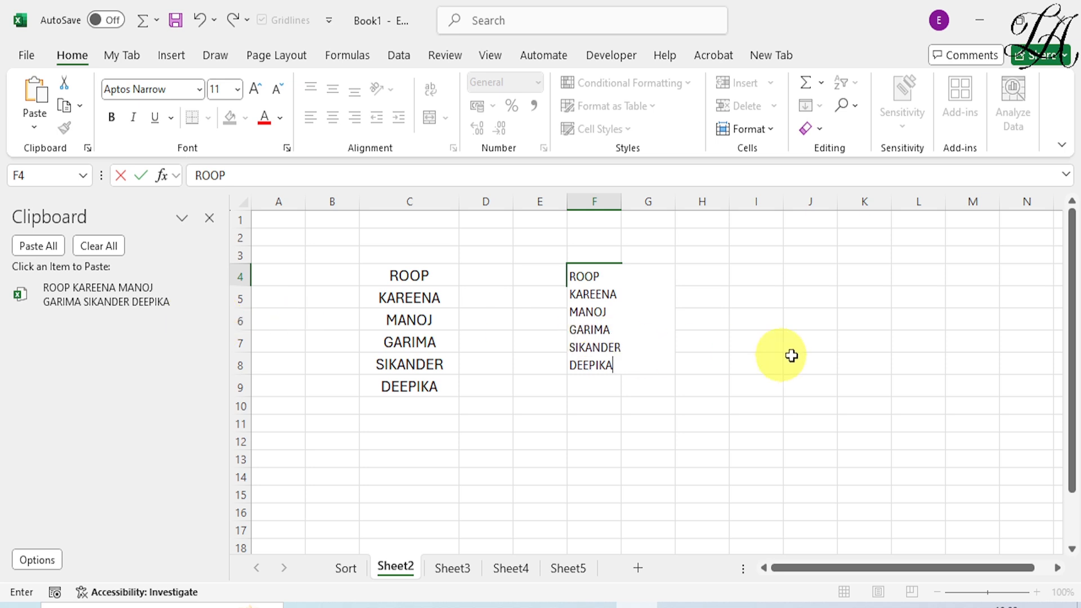
{"action": "left_click", "coordinate": [725, 290]}
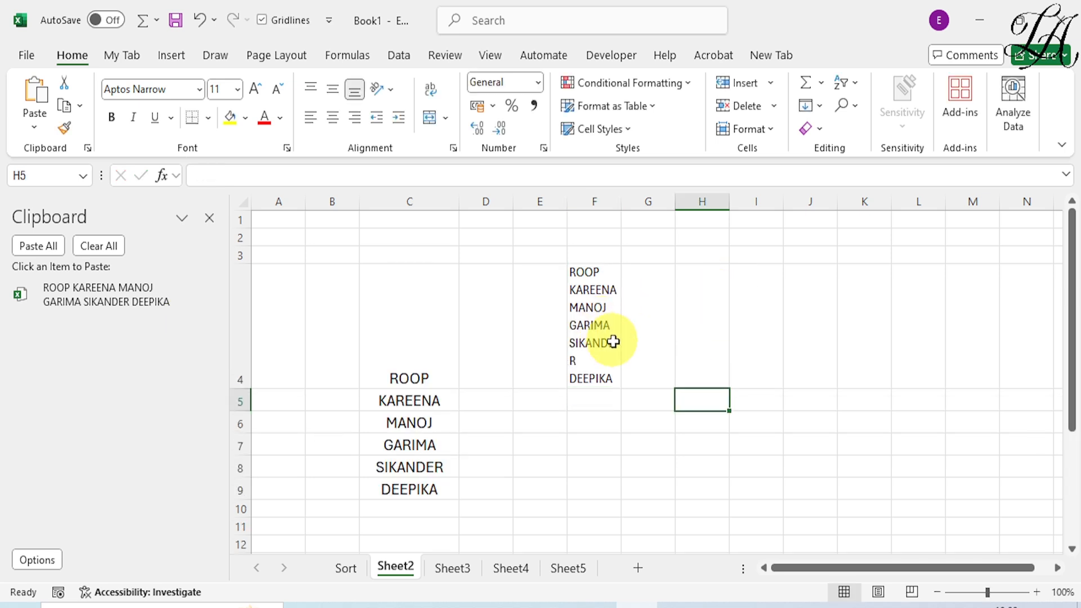
- Widen column F so that each name in cell F4 fits on its own line
{"action": "left_click", "coordinate": [578, 344]}
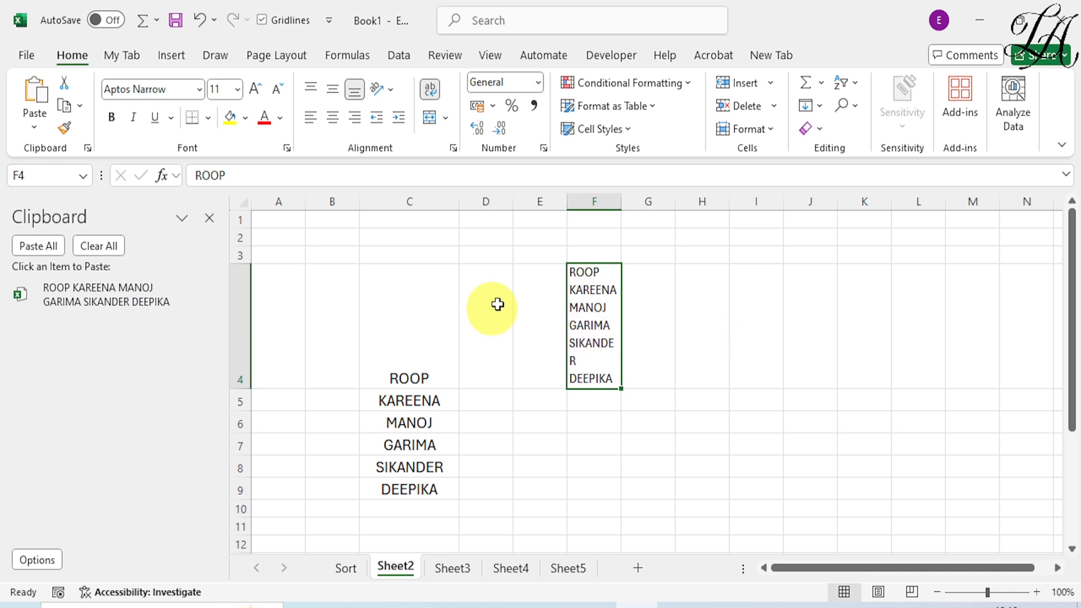
{"action": "left_click_drag", "start_coordinate": [621, 204], "coordinate": [647, 206]}
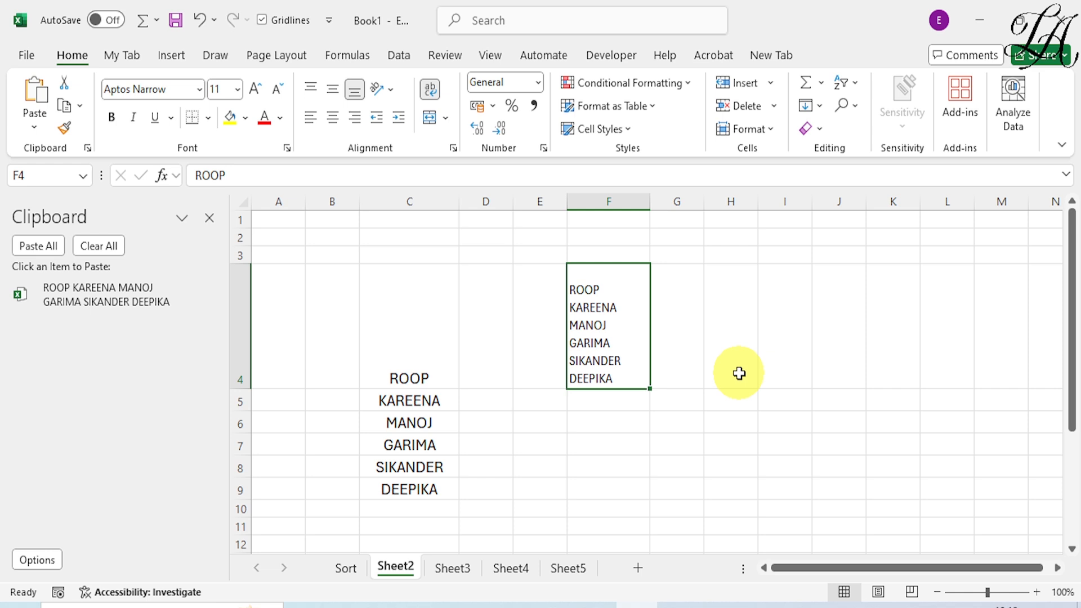
- Copy the complete list of names from inside cell F4
{"action": "double_click", "coordinate": [604, 333]}
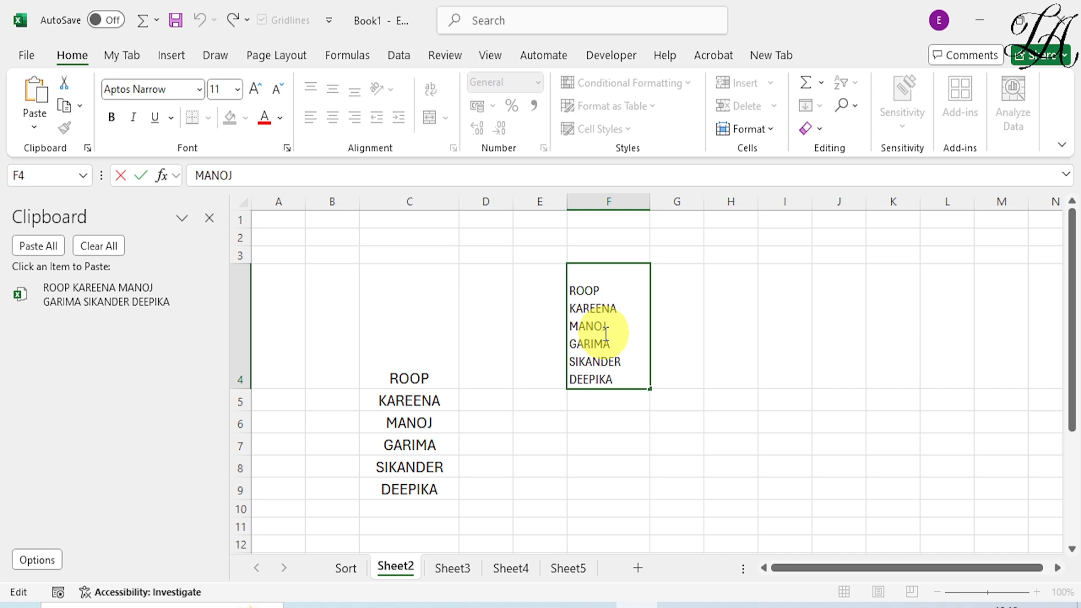
{"action": "left_click_drag", "start_coordinate": [619, 379], "coordinate": [552, 221]}
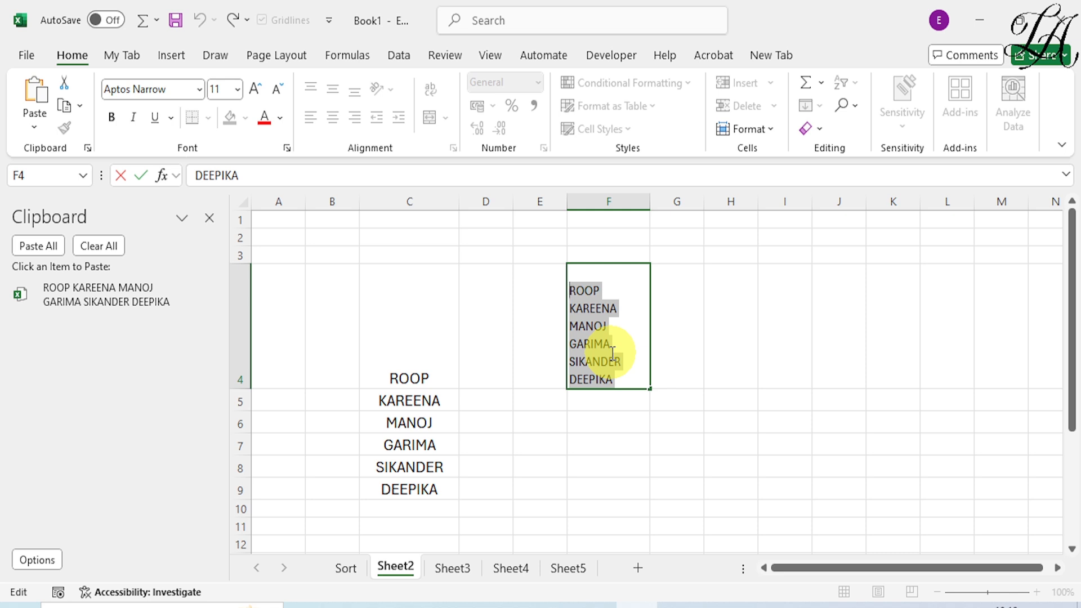
{"action": "key", "text": "ctrl+c"}
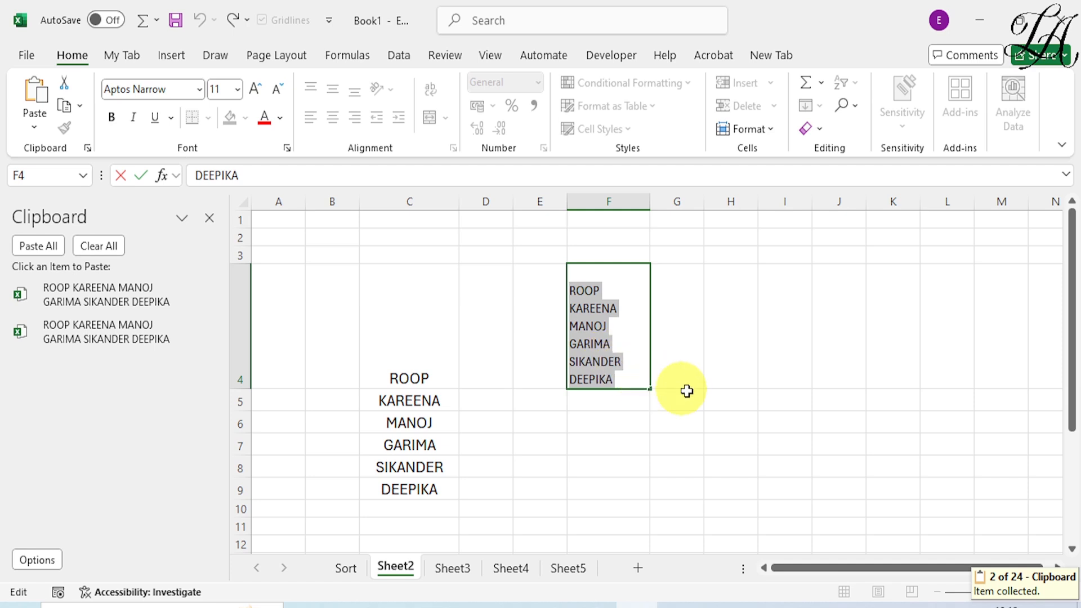
- Paste the older collected clipboard item, the second in the list, as separate cells starting at J5
{"action": "left_click", "coordinate": [840, 400]}
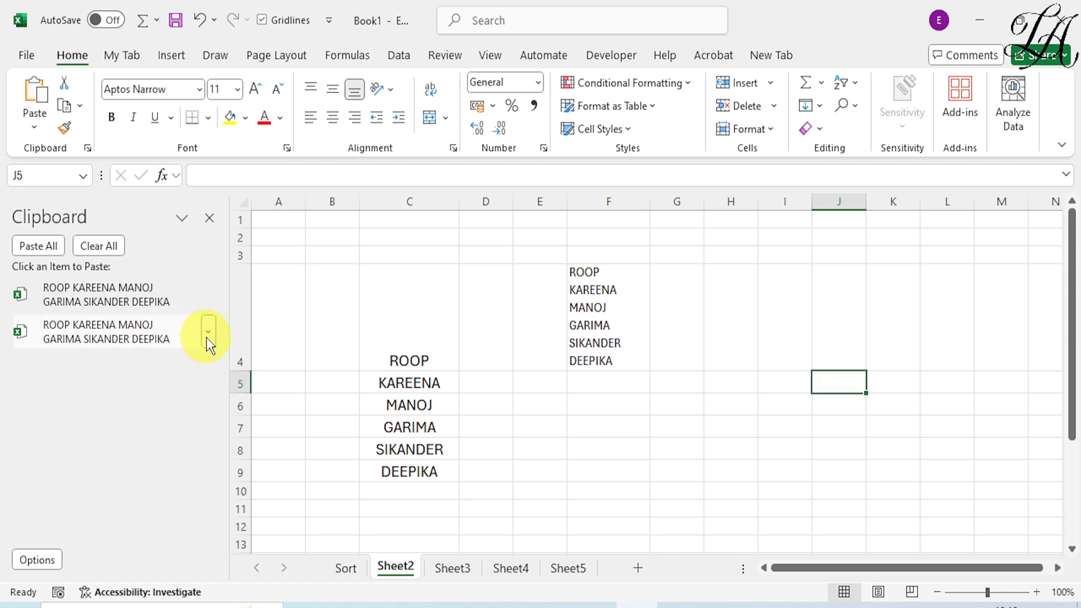
{"action": "left_click", "coordinate": [208, 336]}
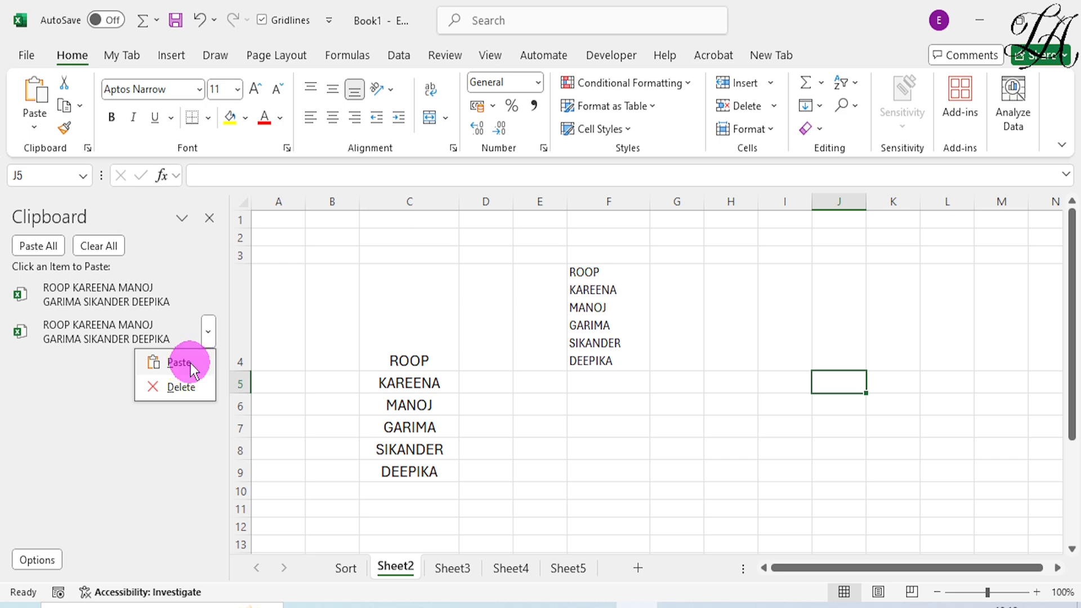
{"action": "left_click", "coordinate": [191, 363]}
{"action": "left_click", "coordinate": [202, 343]}
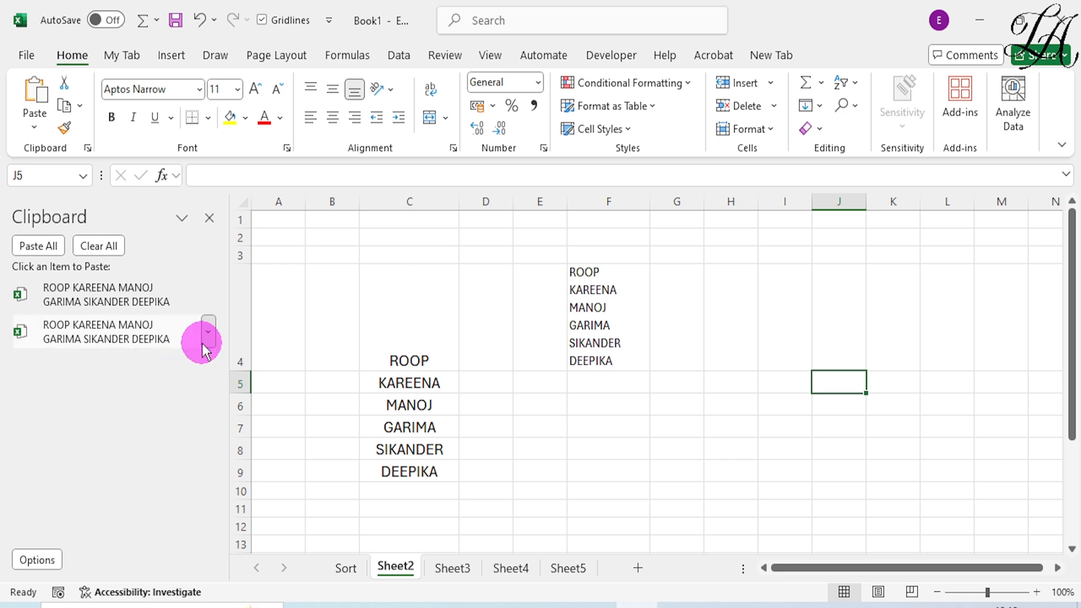
{"action": "left_click", "coordinate": [178, 360]}
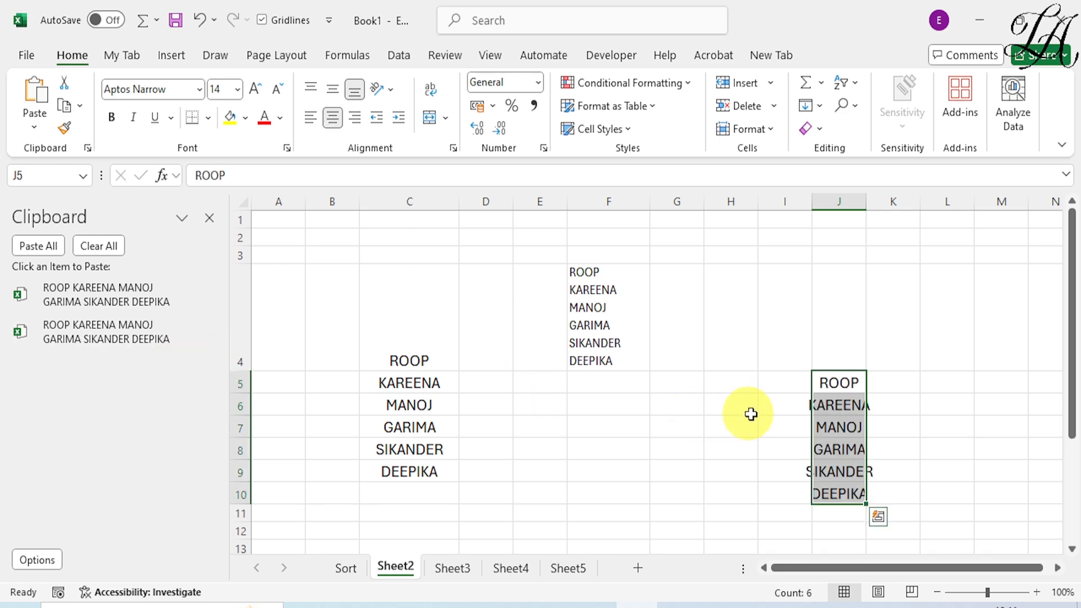
- Widen column J so the pasted names fit, and close the Office clipboard
{"action": "left_click_drag", "start_coordinate": [865, 203], "coordinate": [897, 211]}
{"action": "left_click", "coordinate": [952, 358]}
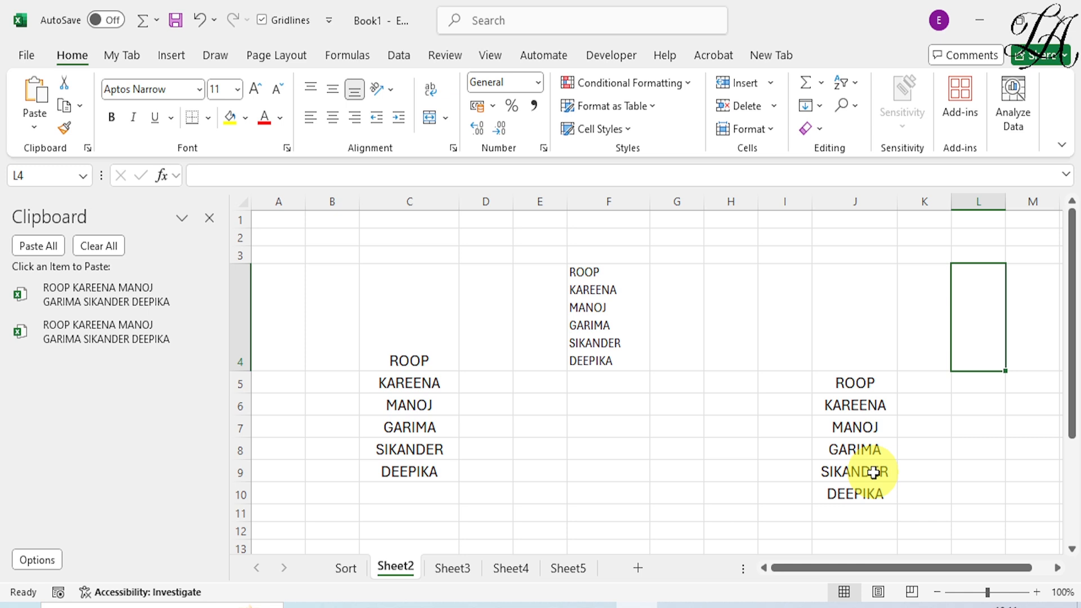
{"action": "left_click", "coordinate": [213, 217]}
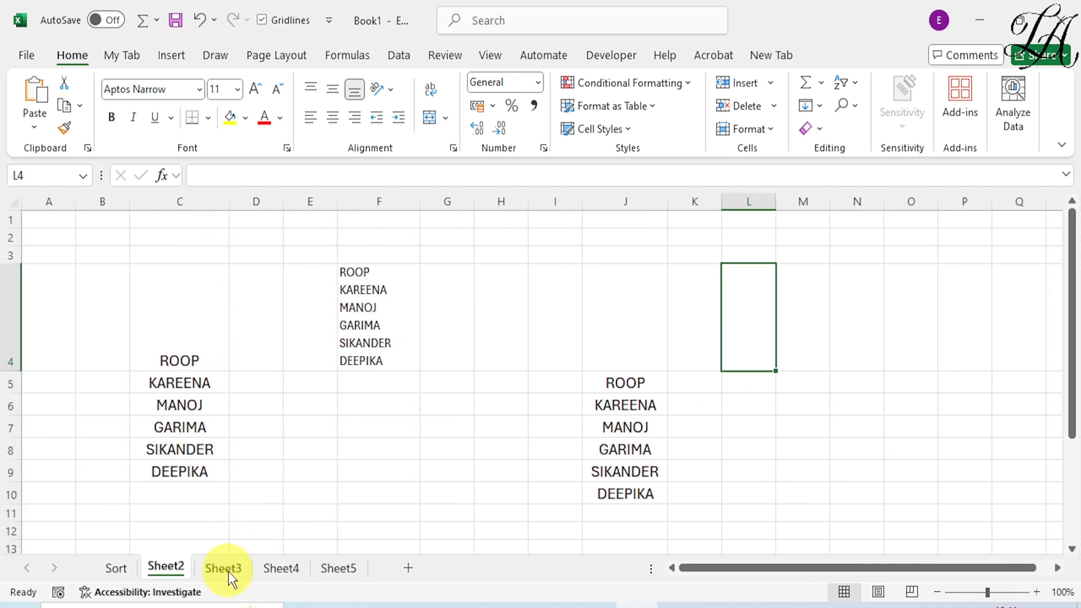
- On Sheet3, start a FILTER formula in G3 below the IT heading with the absolute range $A$2:$A$7 as its array
{"action": "left_click", "coordinate": [225, 570]}
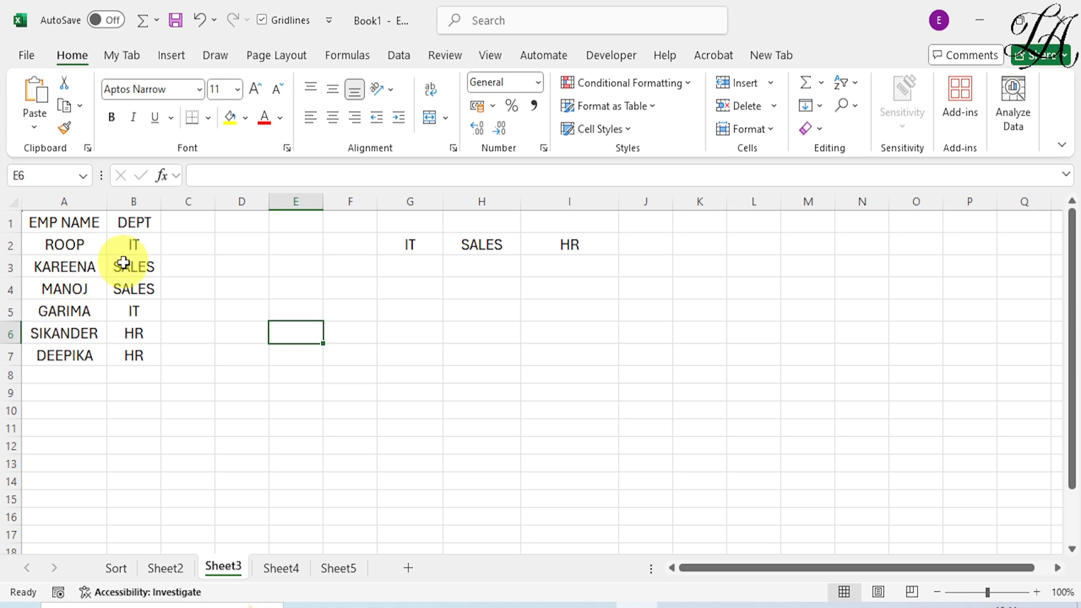
{"action": "left_click", "coordinate": [410, 245]}
{"action": "left_click", "coordinate": [464, 246]}
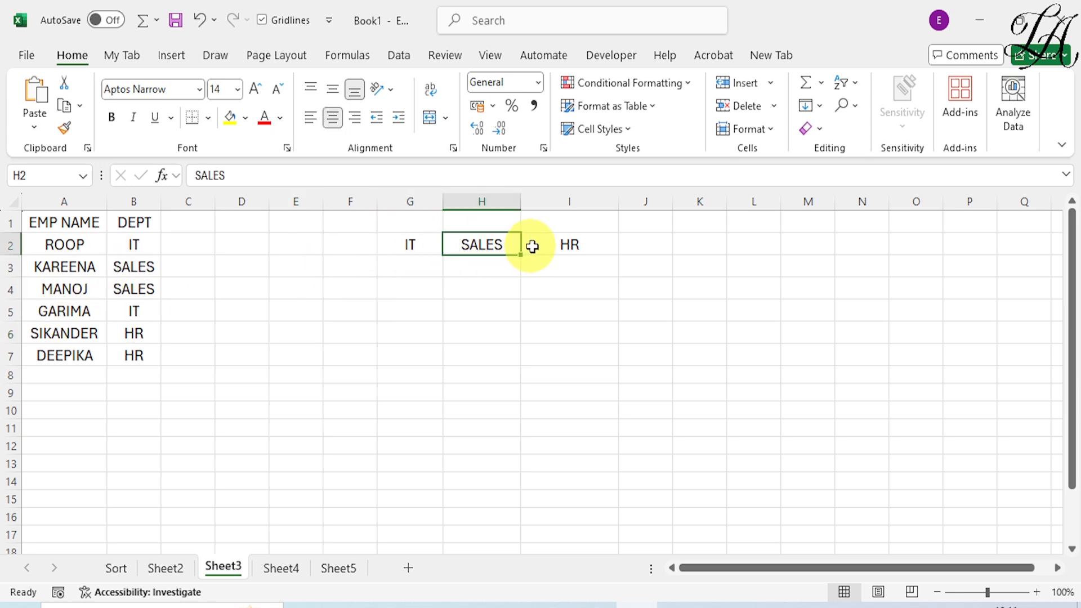
{"action": "left_click", "coordinate": [555, 245]}
{"action": "left_click", "coordinate": [419, 270]}
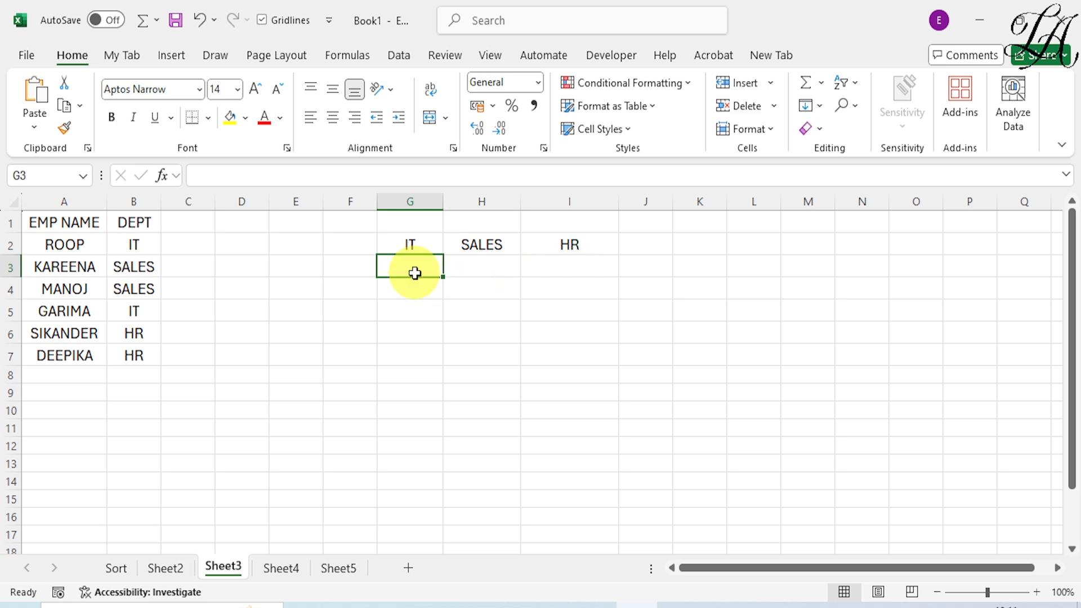
{"action": "type", "text": "="}
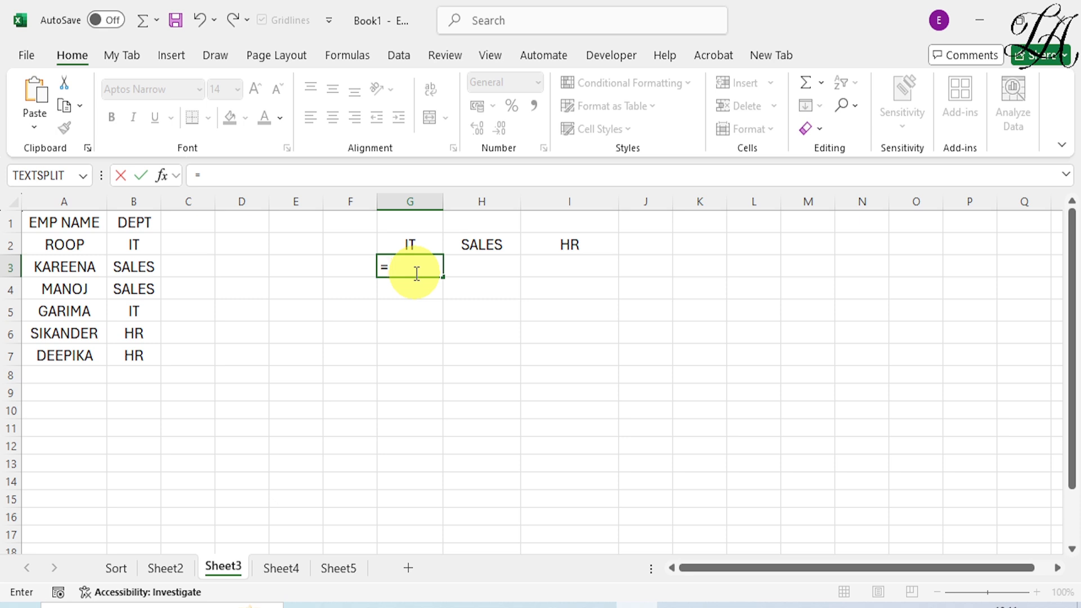
{"action": "type", "text": "FILTER"}
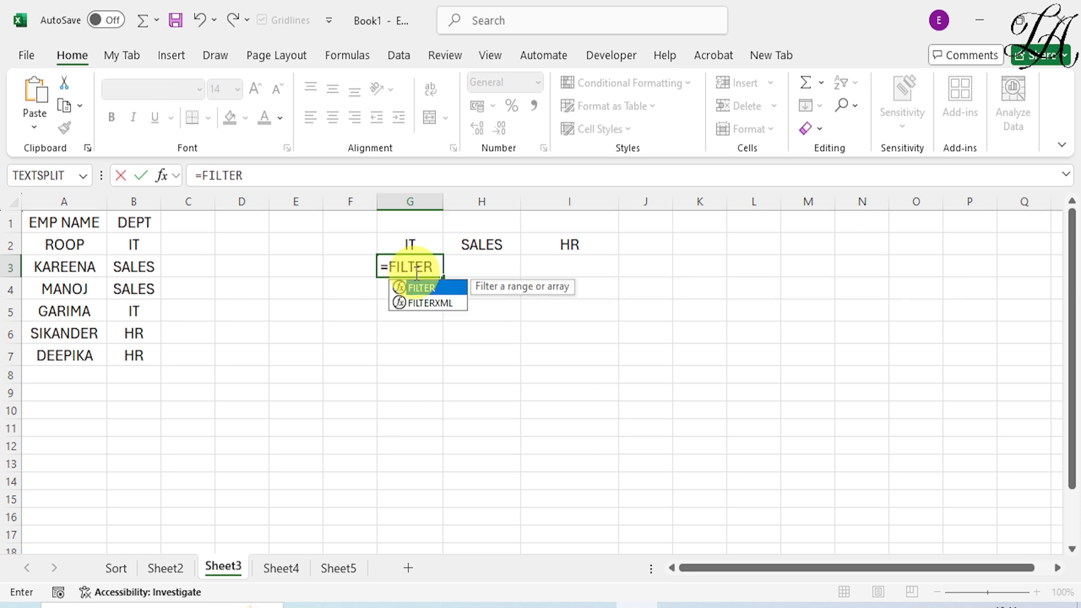
{"action": "type", "text": "("}
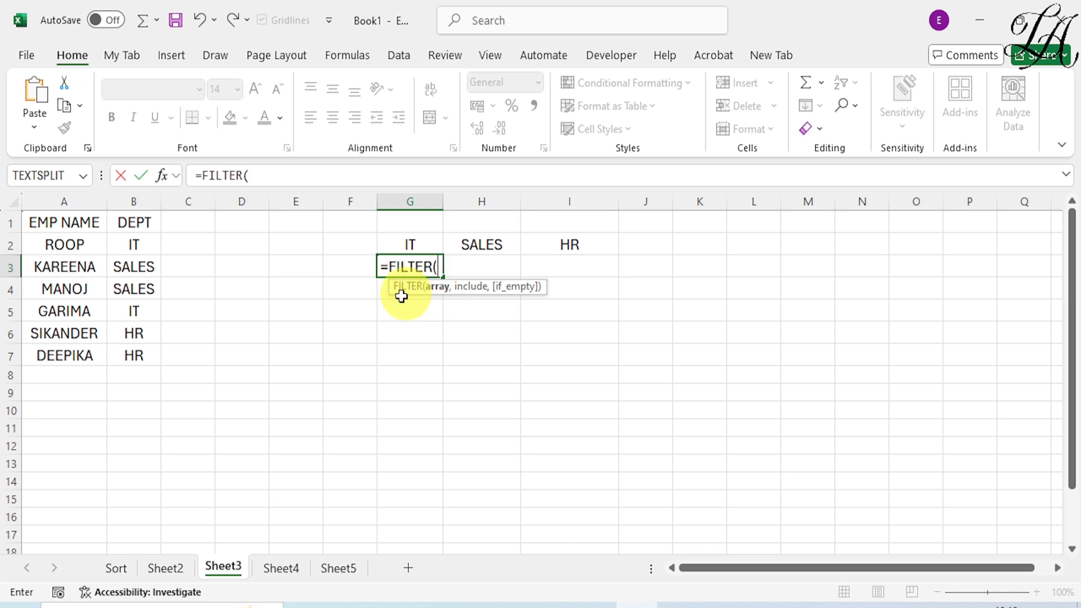
{"action": "left_click_drag", "start_coordinate": [63, 243], "coordinate": [53, 357]}
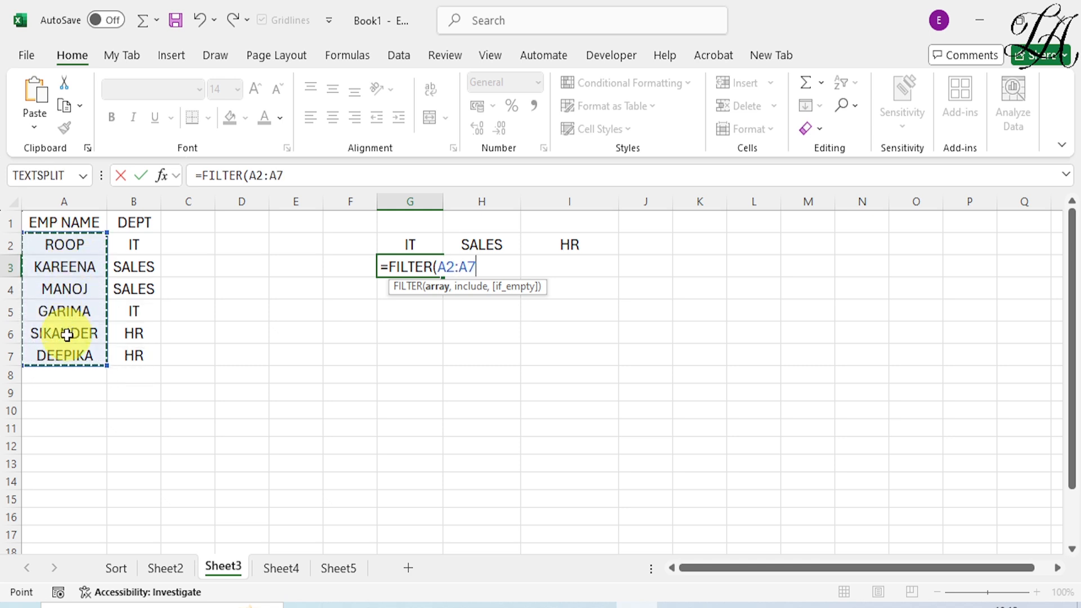
{"action": "key", "text": "F4"}
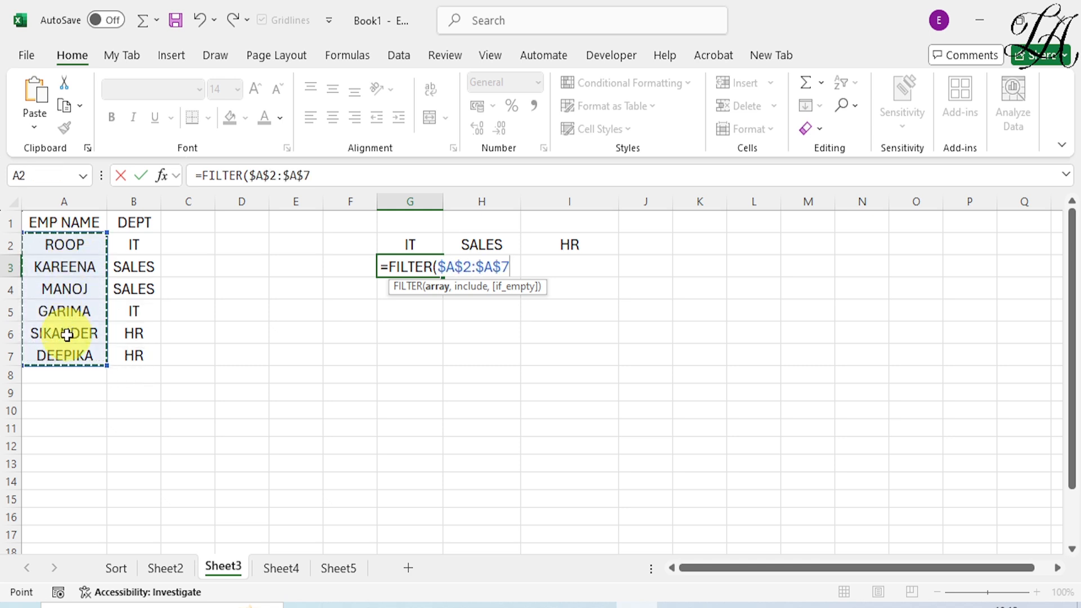
{"action": "type", "text": ","}
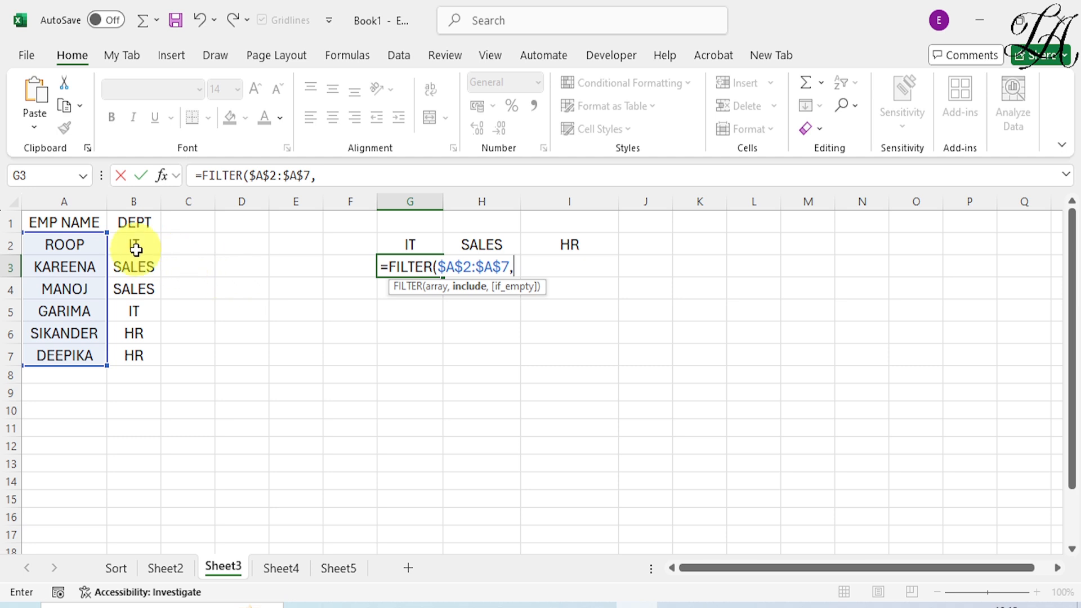
- Complete the G3 FILTER formula with the condition $B$2:$B$7=G2 and fill it across to I3
{"action": "left_click_drag", "start_coordinate": [136, 245], "coordinate": [133, 357]}
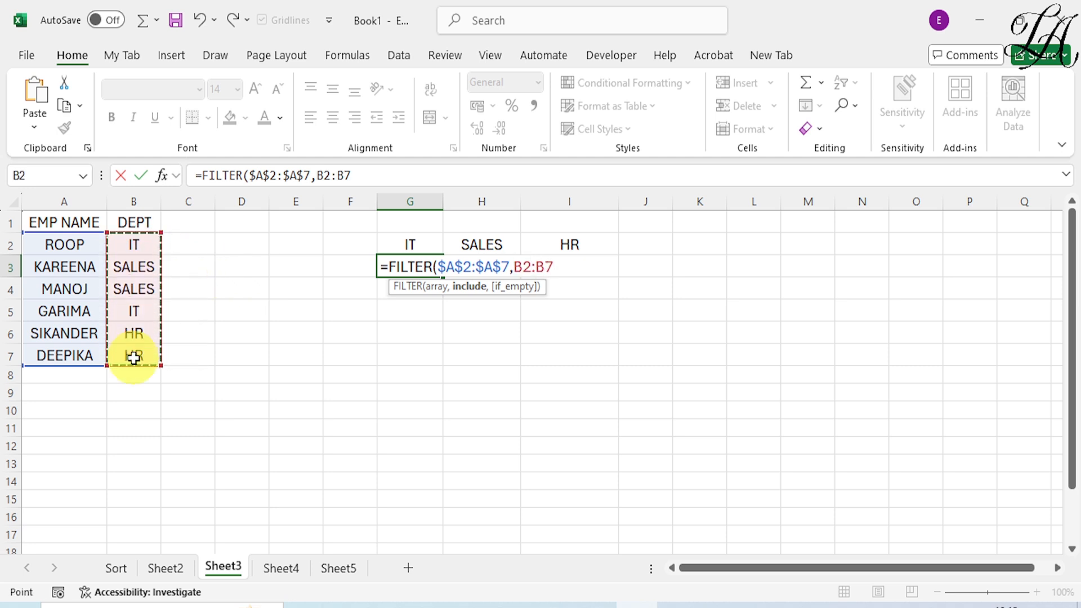
{"action": "key", "text": "F4"}
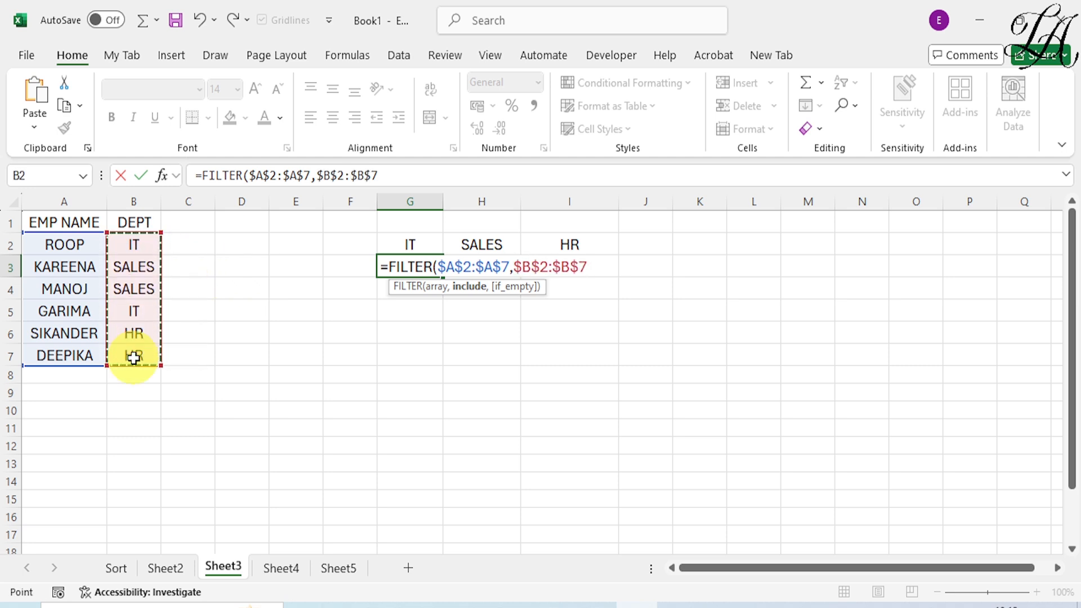
{"action": "type", "text": "="}
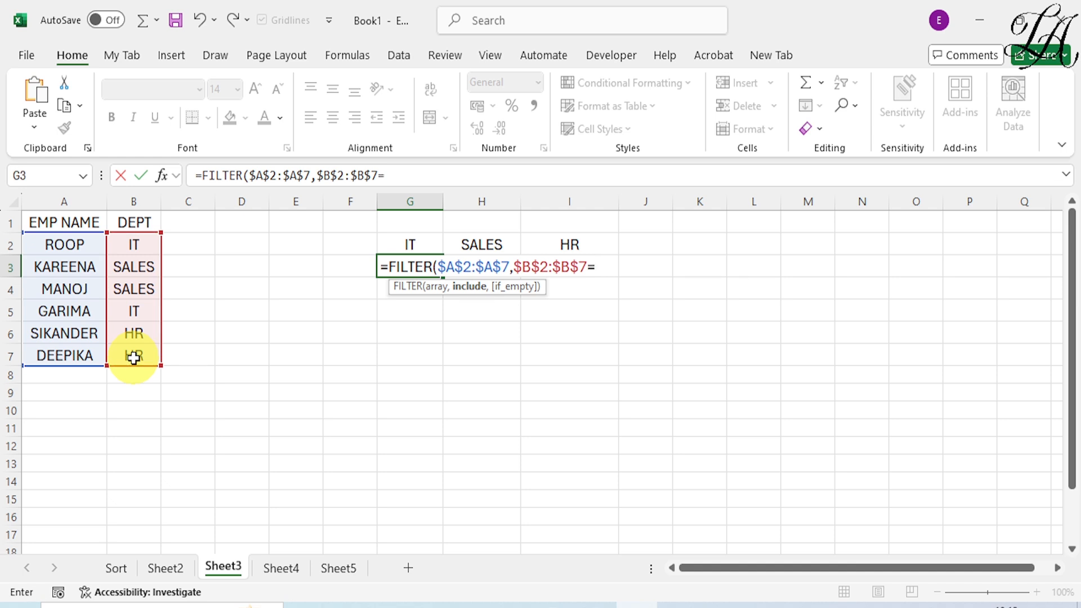
{"action": "left_click", "coordinate": [406, 243]}
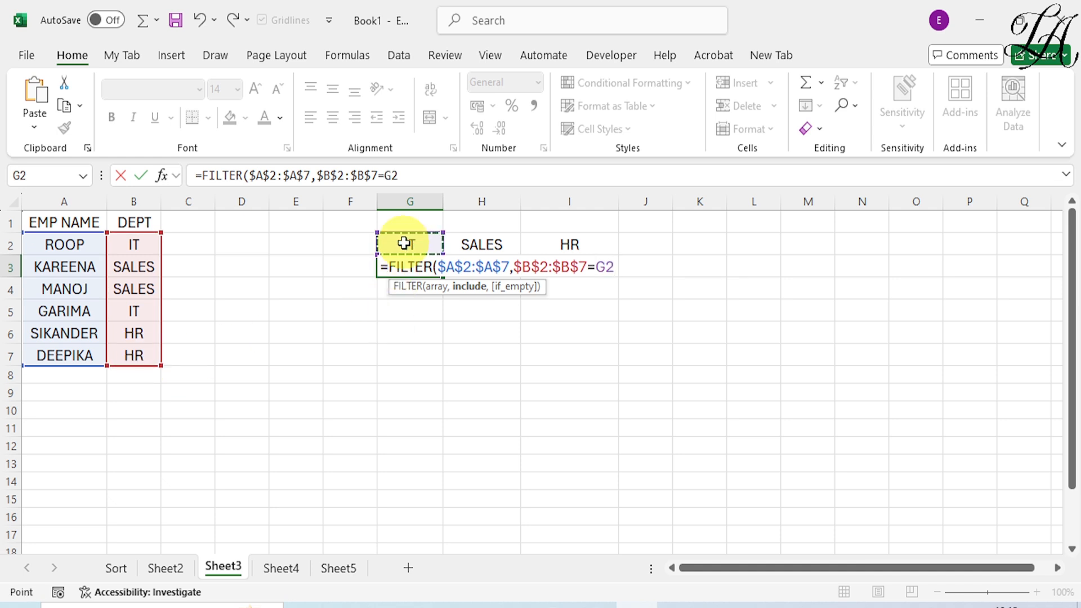
{"action": "type", "text": ")"}
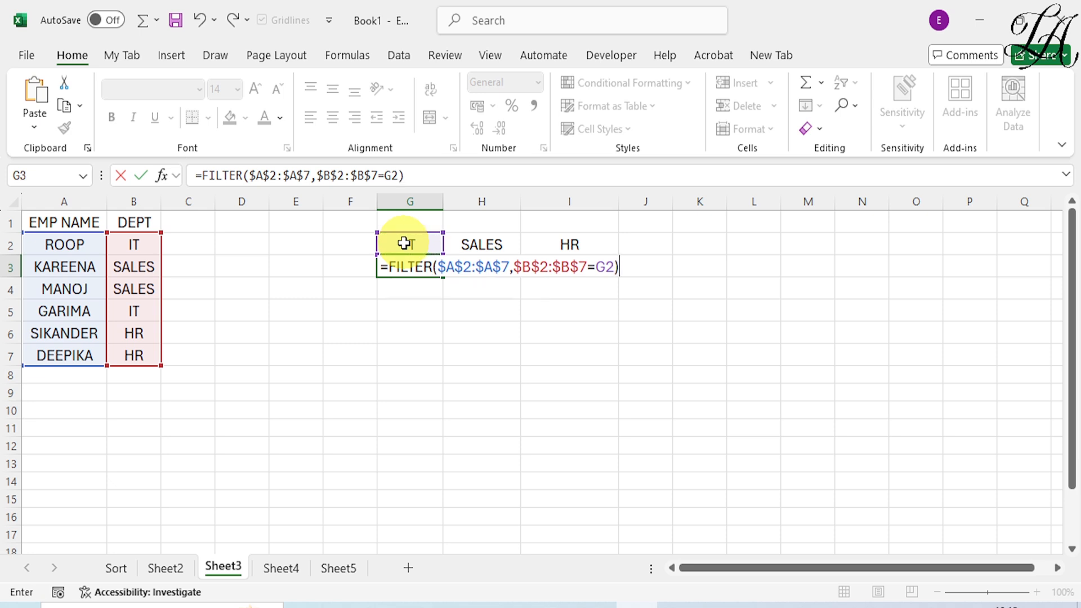
{"action": "key", "text": "Return"}
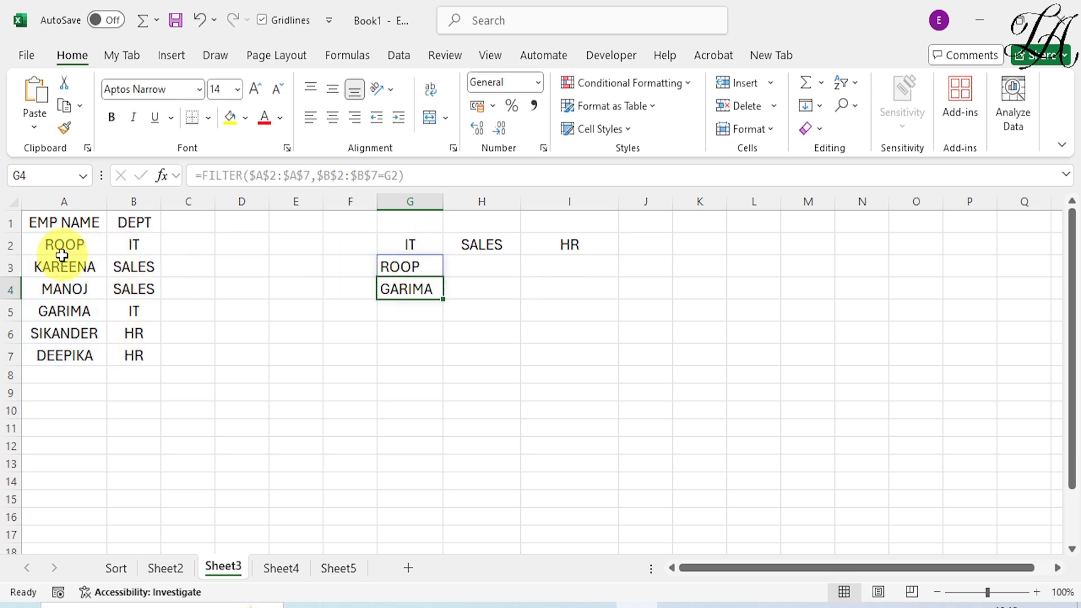
{"action": "left_click", "coordinate": [408, 265]}
{"action": "left_click_drag", "start_coordinate": [444, 278], "coordinate": [611, 301]}
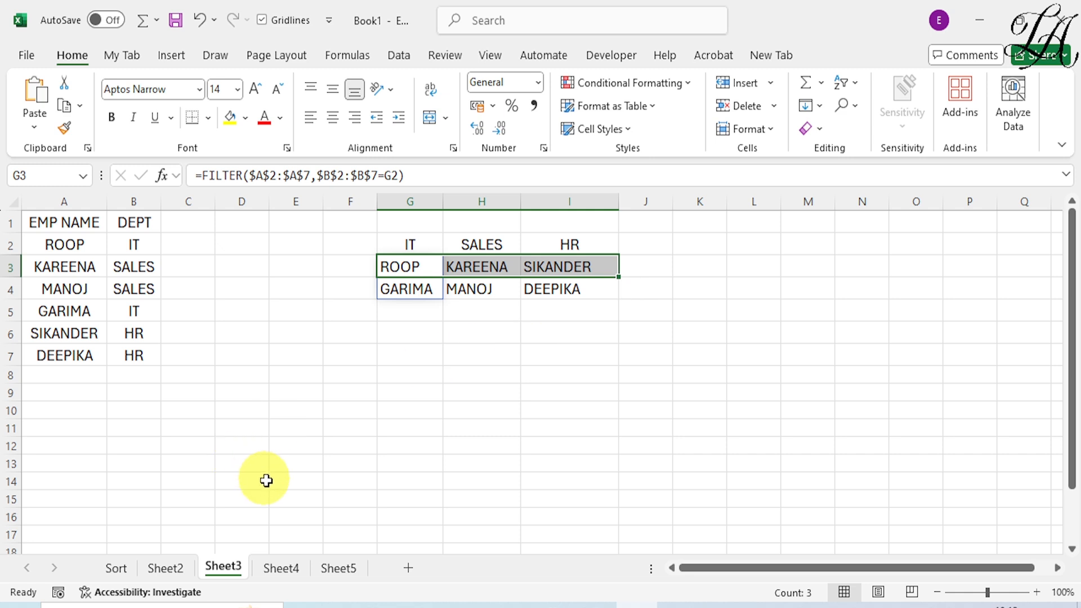
- On Sheet4, move the record in A6:B6 up to A4:B4, inserting it between the existing rows without overwriting them
{"action": "left_click", "coordinate": [289, 571]}
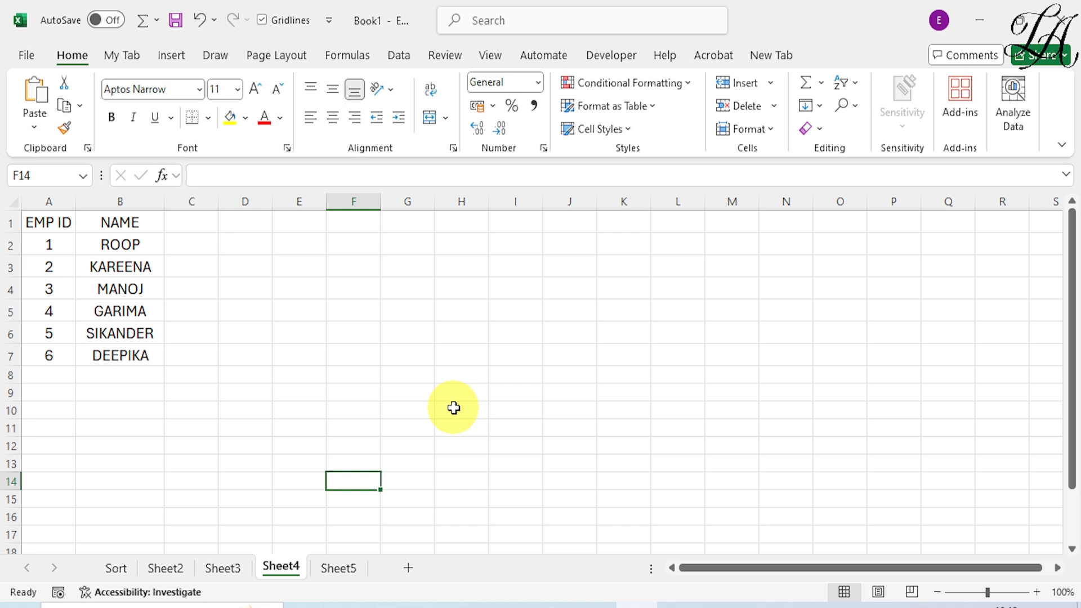
{"action": "left_click_drag", "start_coordinate": [56, 333], "coordinate": [99, 335]}
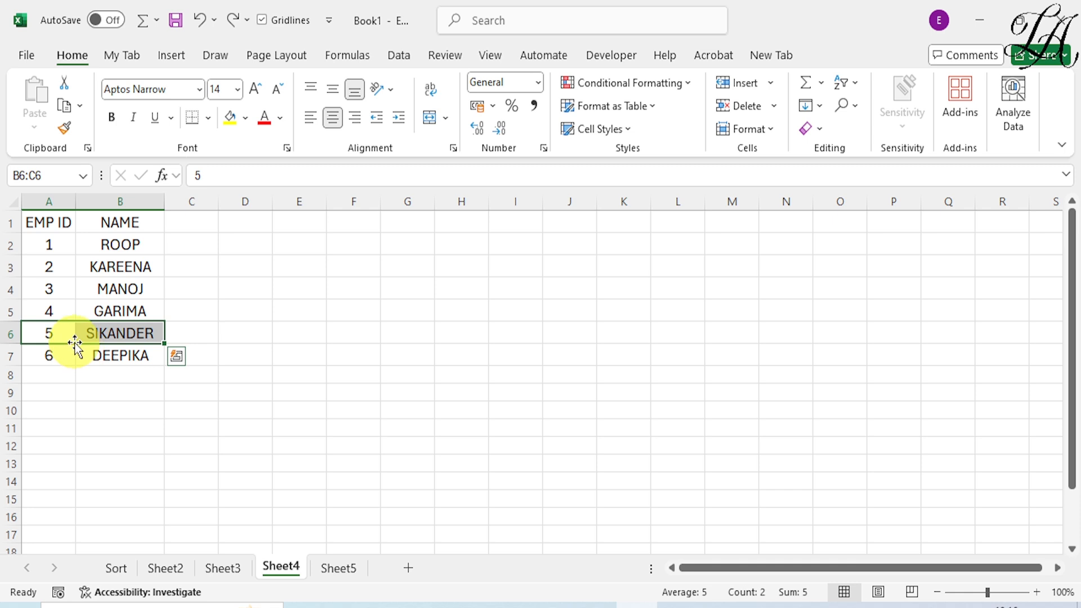
{"action": "left_click_drag", "start_coordinate": [75, 343], "coordinate": [100, 282]}
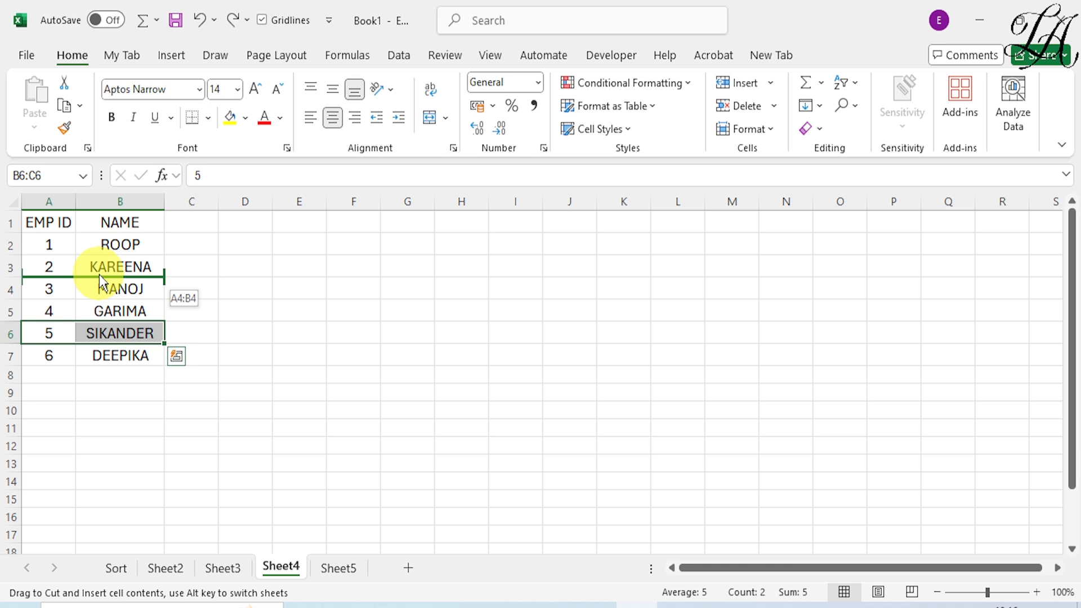
{"action": "left_click_drag", "start_coordinate": [99, 274], "coordinate": [99, 274]}
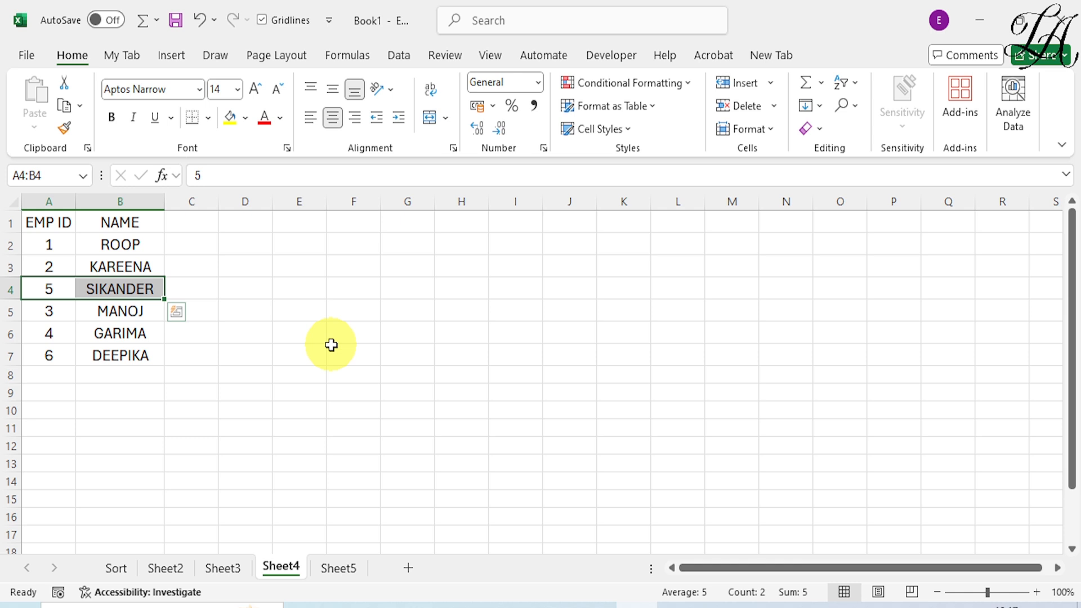
- On Sheet5, use Remove Duplicates on A2:B8, comparing both the EMP ID and NAME columns
{"action": "left_click", "coordinate": [346, 568]}
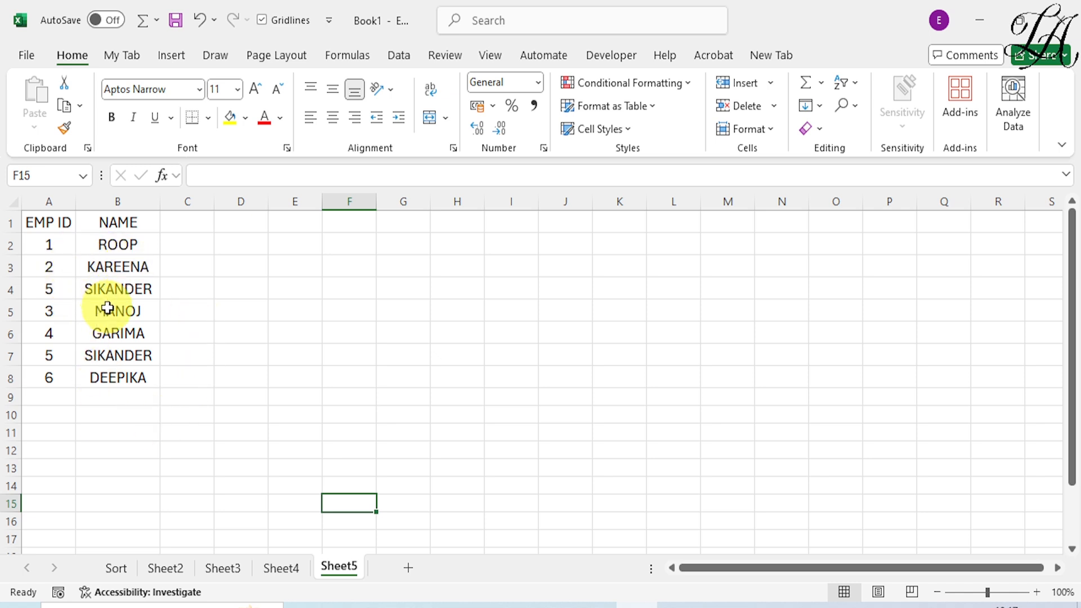
{"action": "left_click_drag", "start_coordinate": [48, 244], "coordinate": [120, 371]}
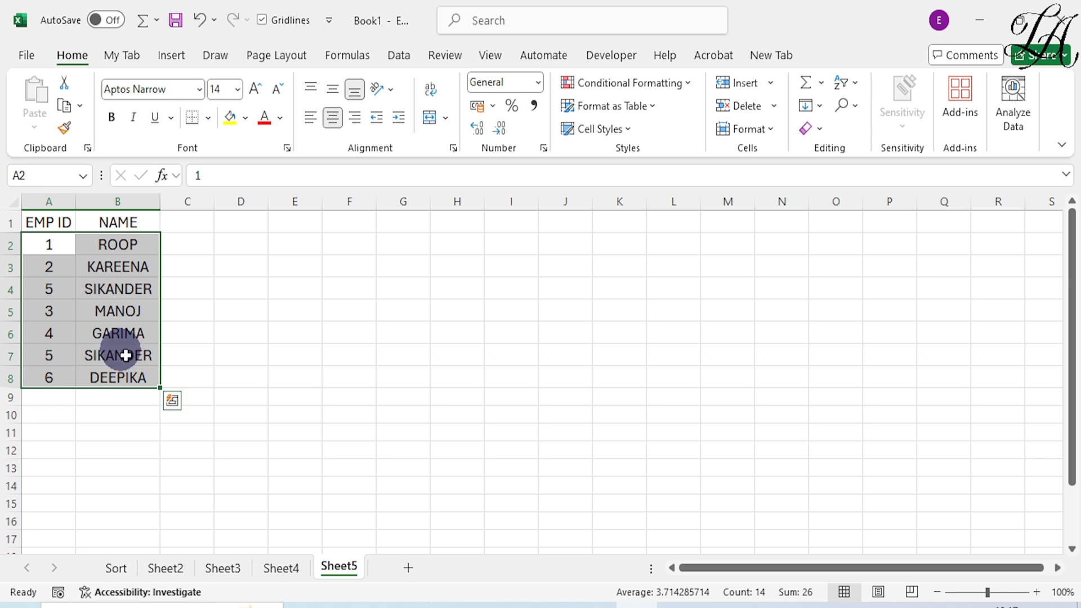
{"action": "right_click", "coordinate": [128, 360]}
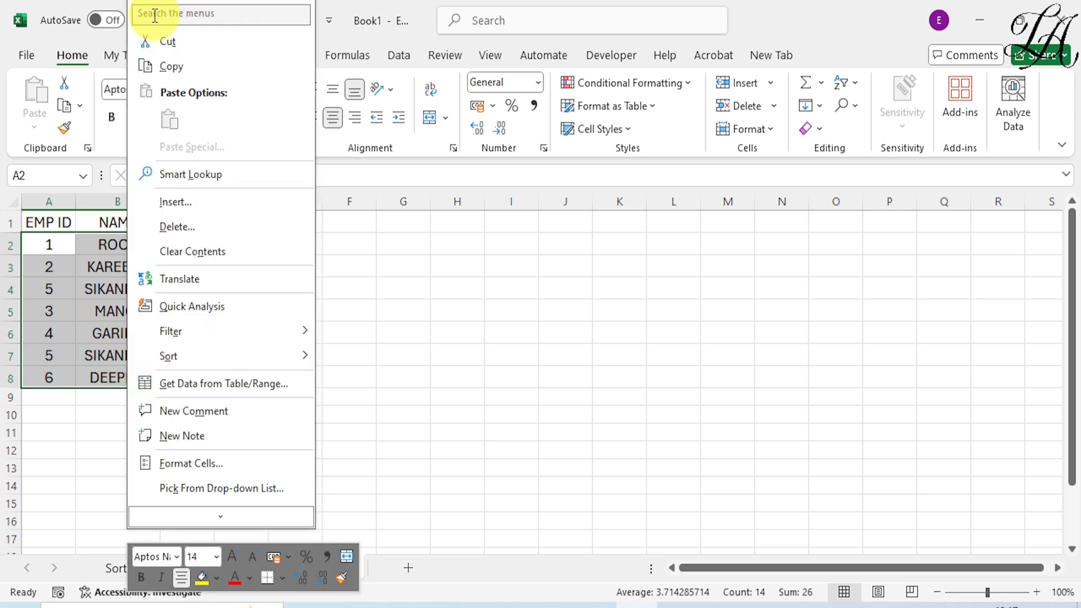
{"action": "left_click", "coordinate": [209, 13]}
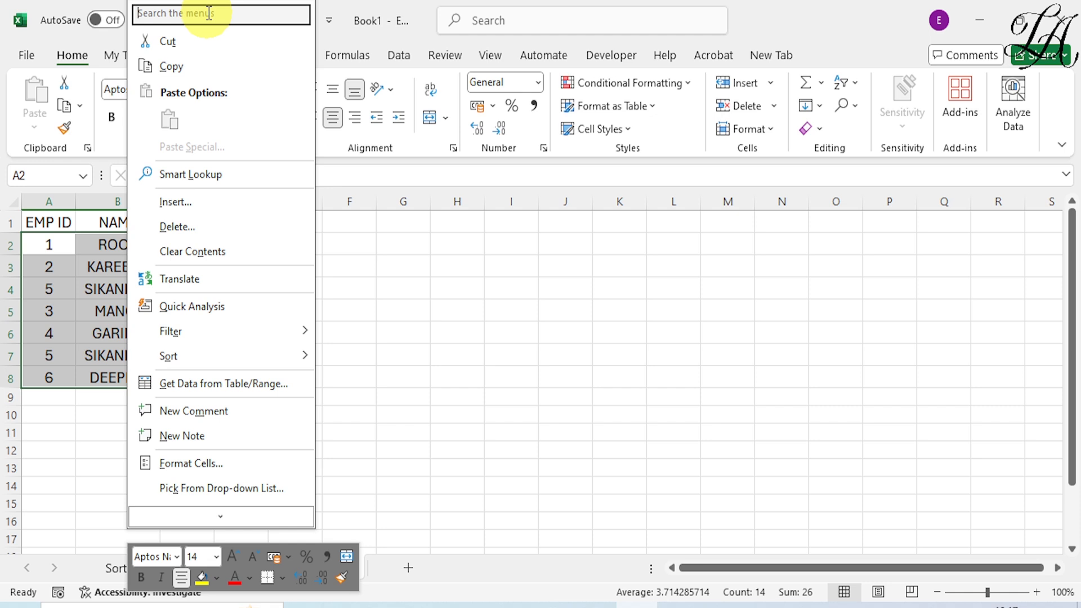
{"action": "type", "text": "RE"}
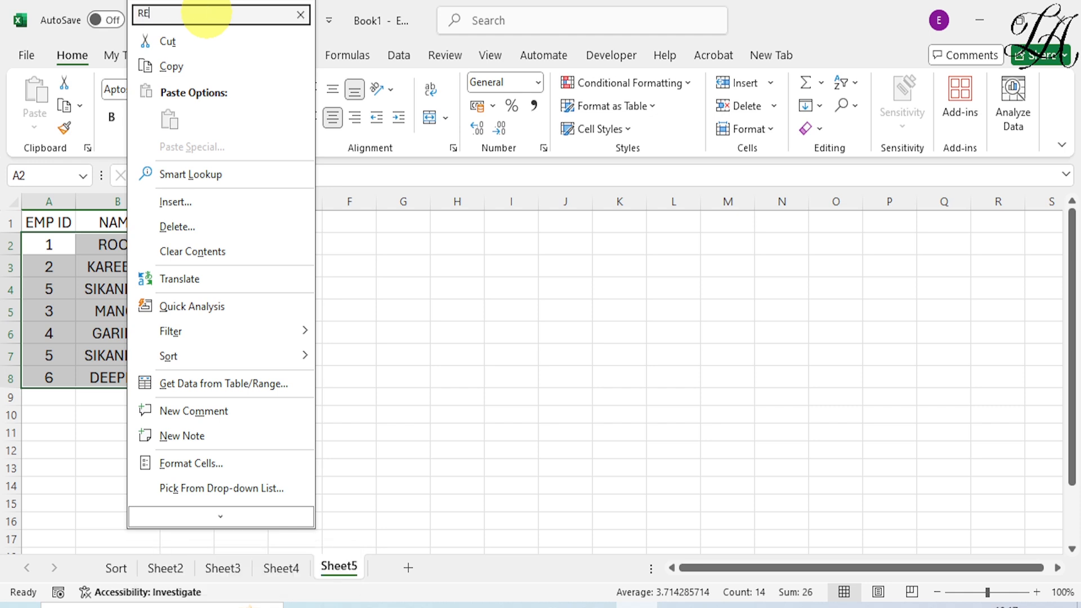
{"action": "type", "text": "MOVE "}
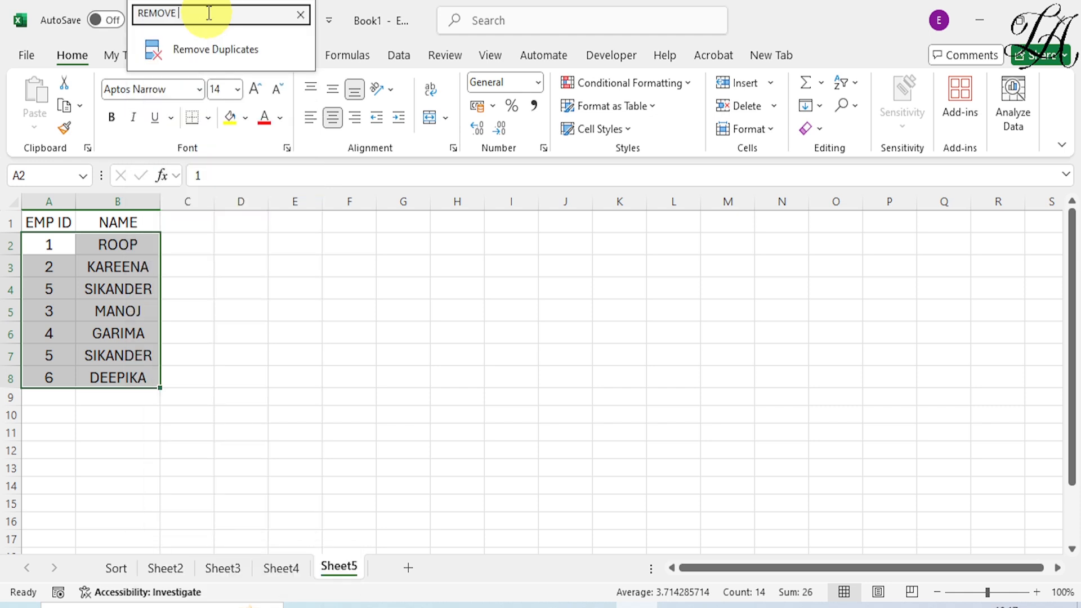
{"action": "type", "text": "DUPLICATE"}
{"action": "left_click", "coordinate": [209, 54]}
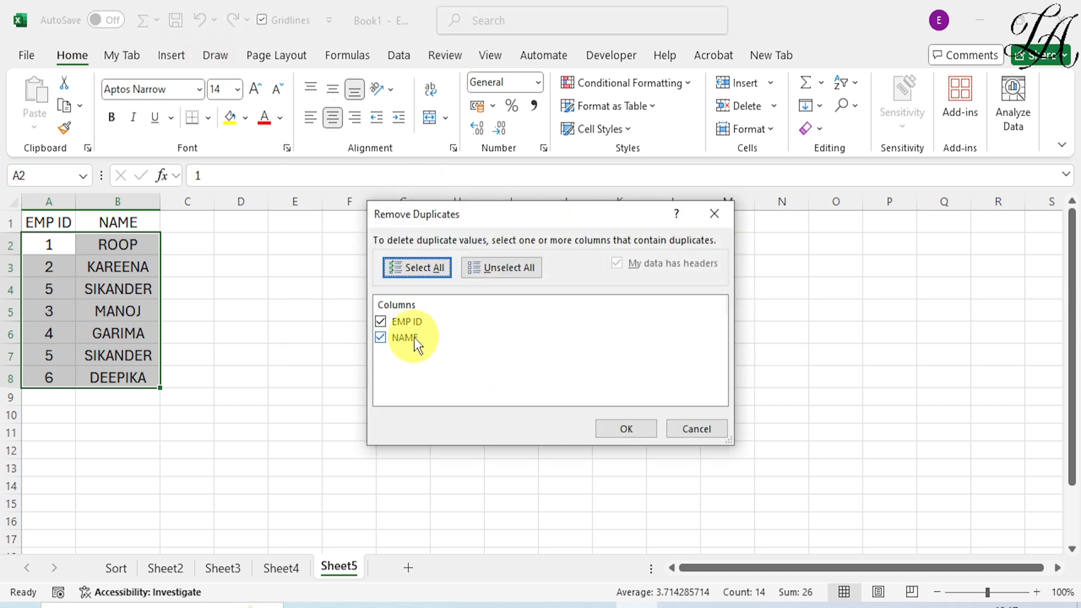
{"action": "left_click", "coordinate": [622, 431]}
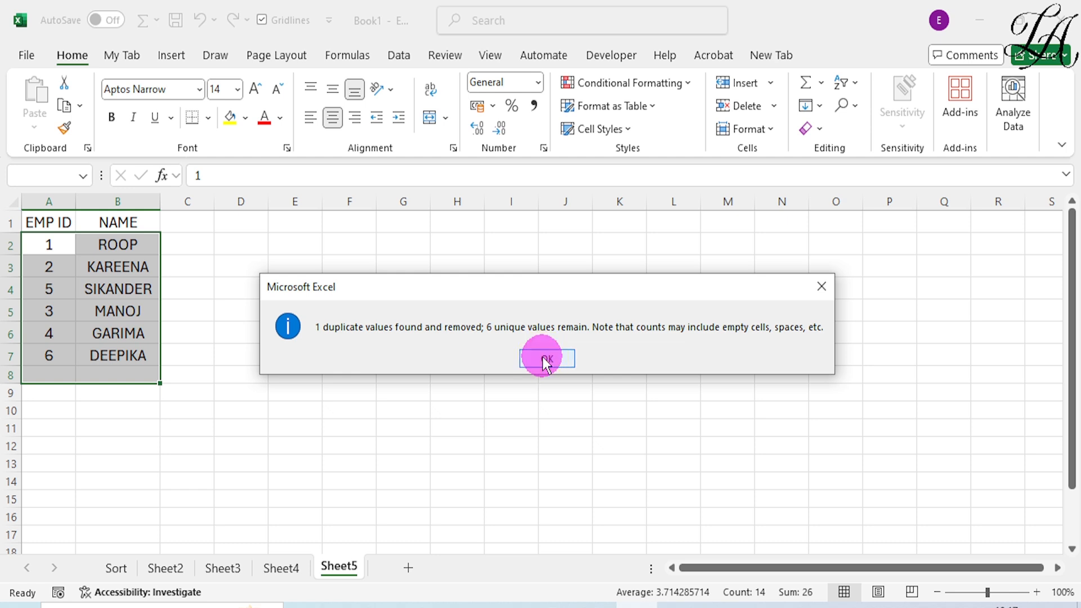
{"action": "left_click", "coordinate": [546, 361]}
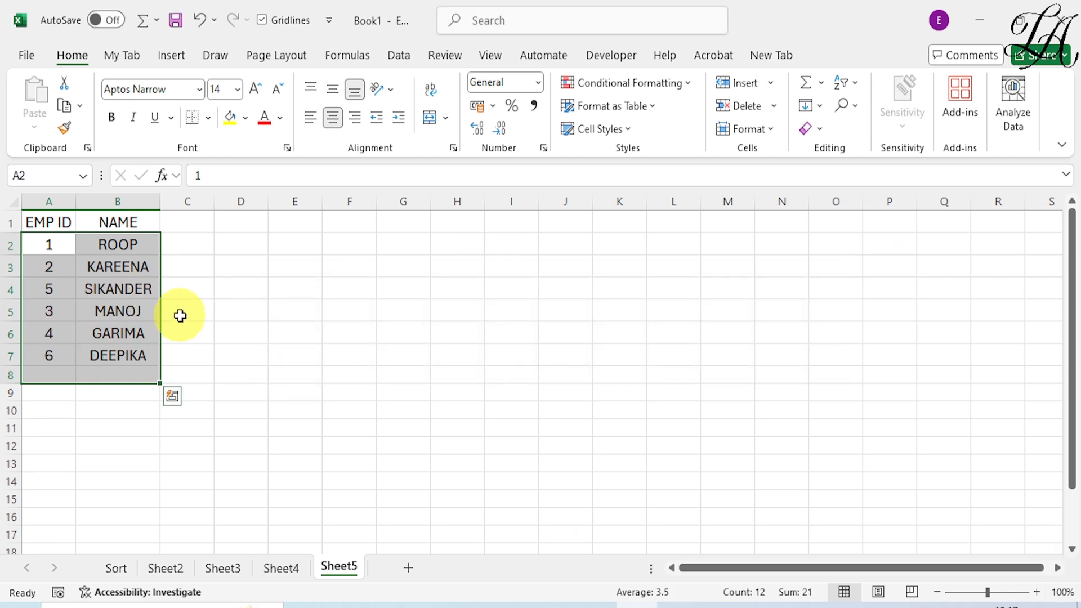
{"action": "left_click", "coordinate": [220, 332]}
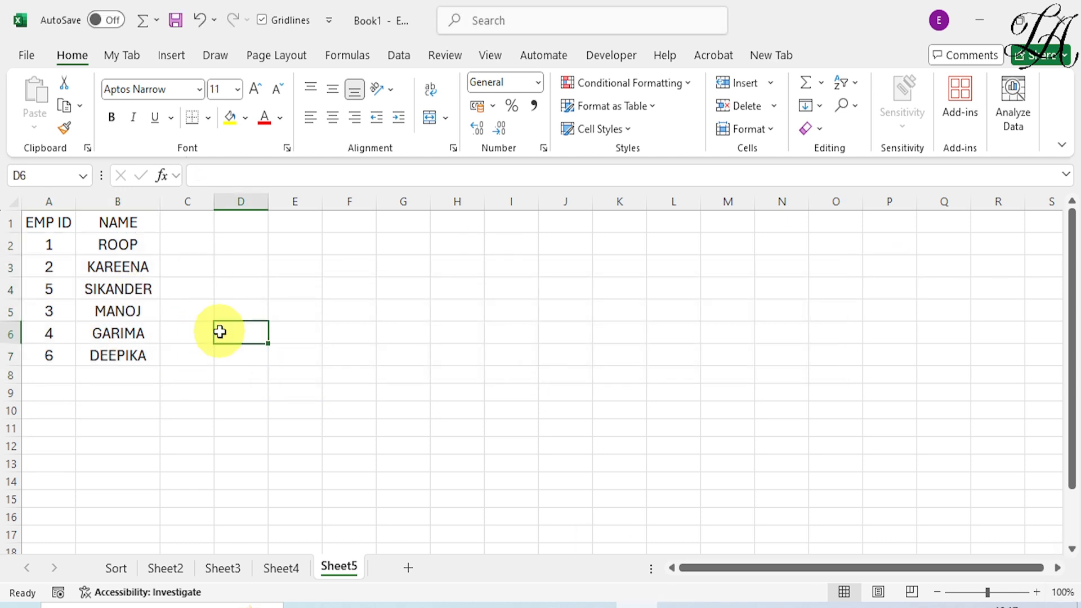